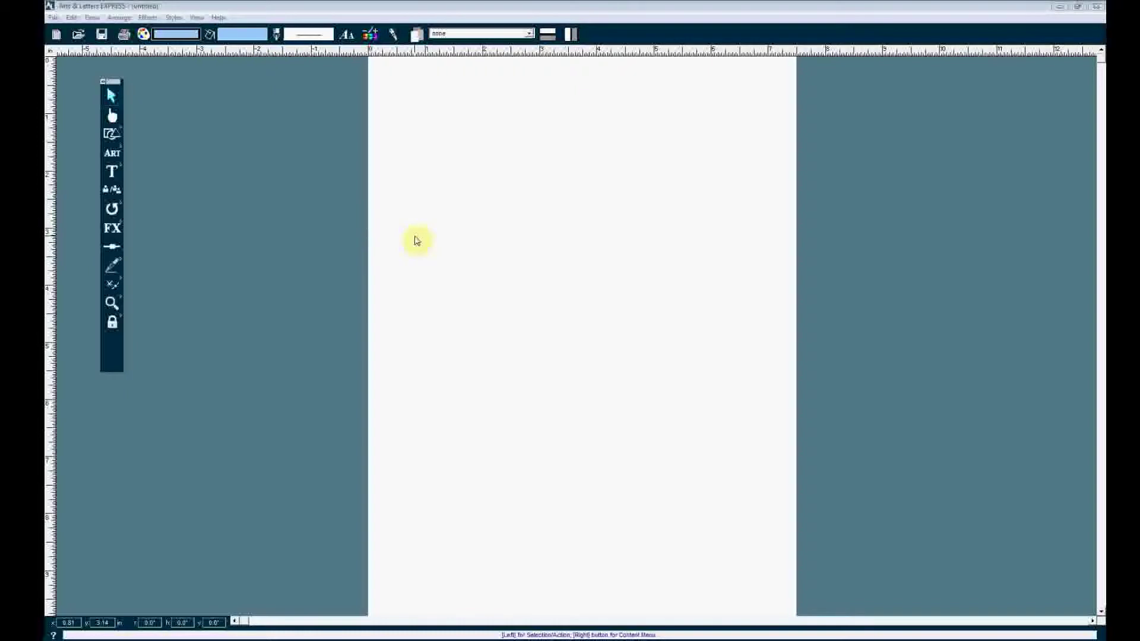
Step: Move the toolbox closer to the page's edge
click(117, 135)
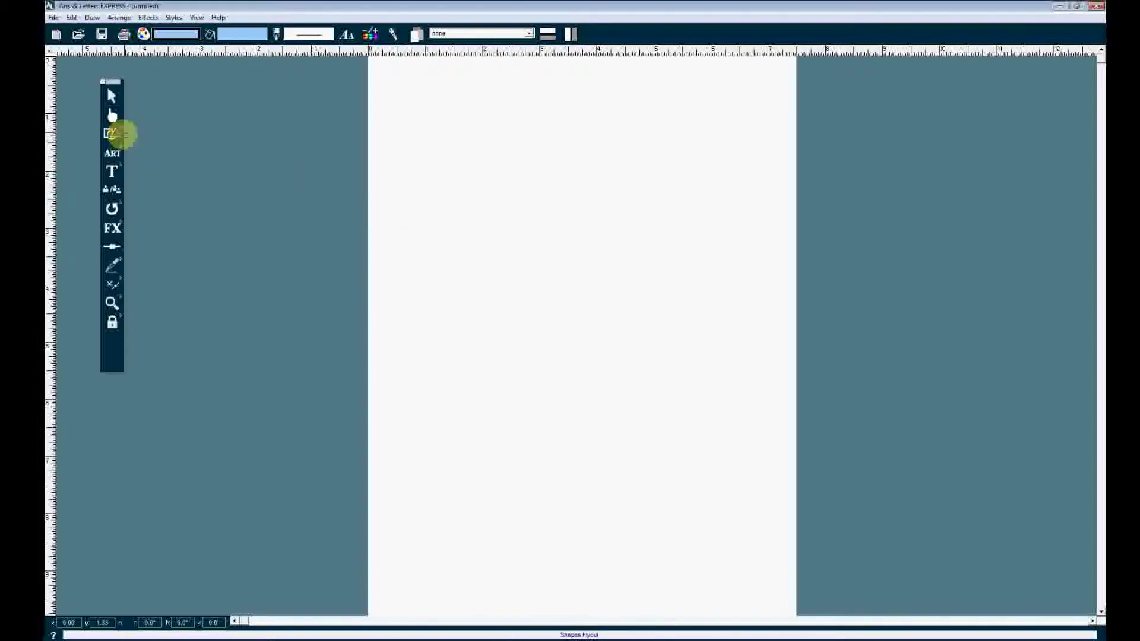
click(122, 135)
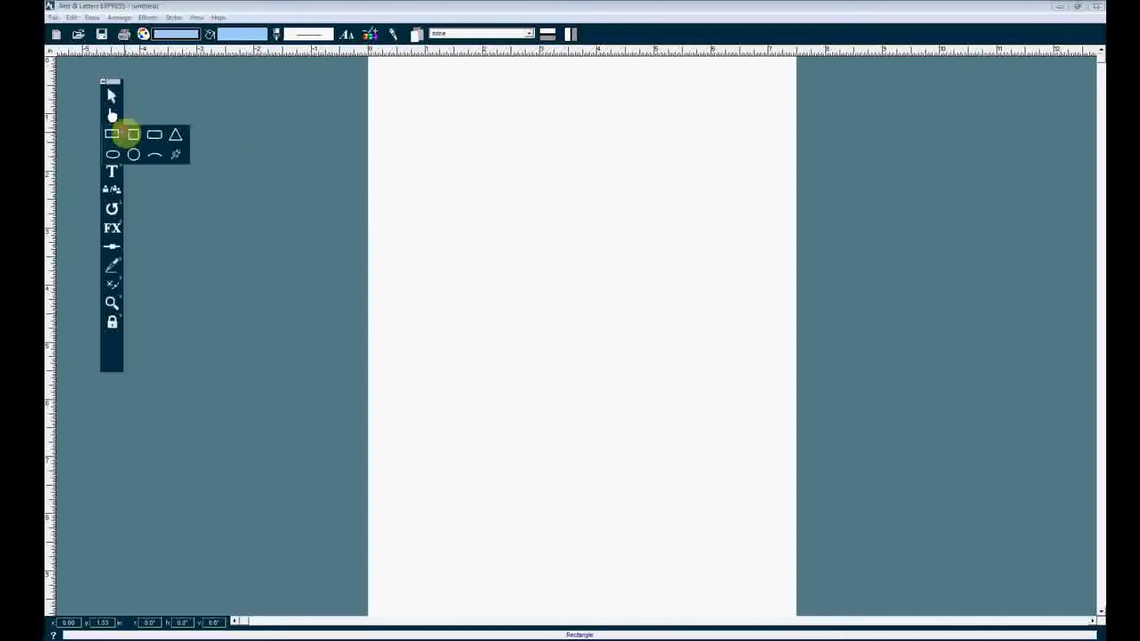
click(127, 133)
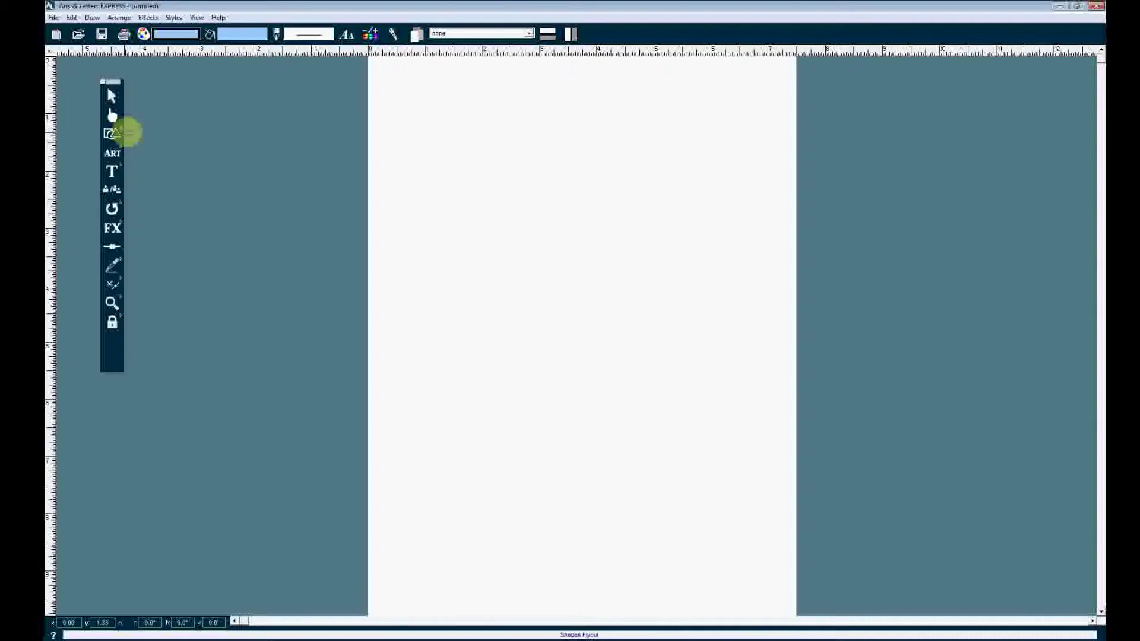
drag(115, 83, 270, 136)
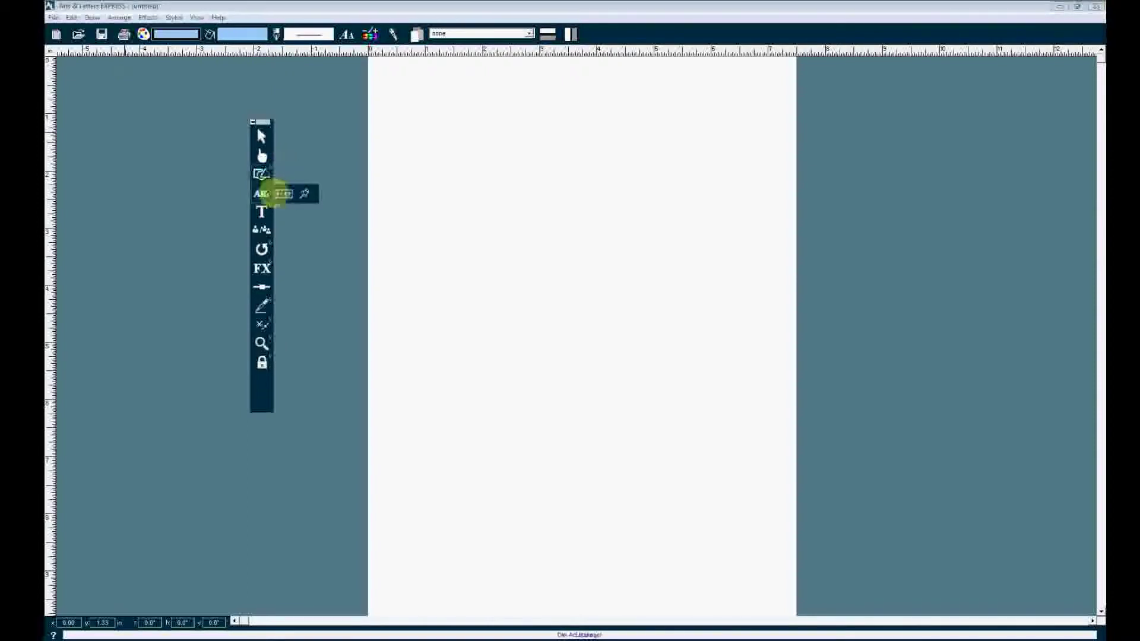
Step: Draw a triangle about 1.25 in wide near the page's upper-left corner
mouse_move(274, 173)
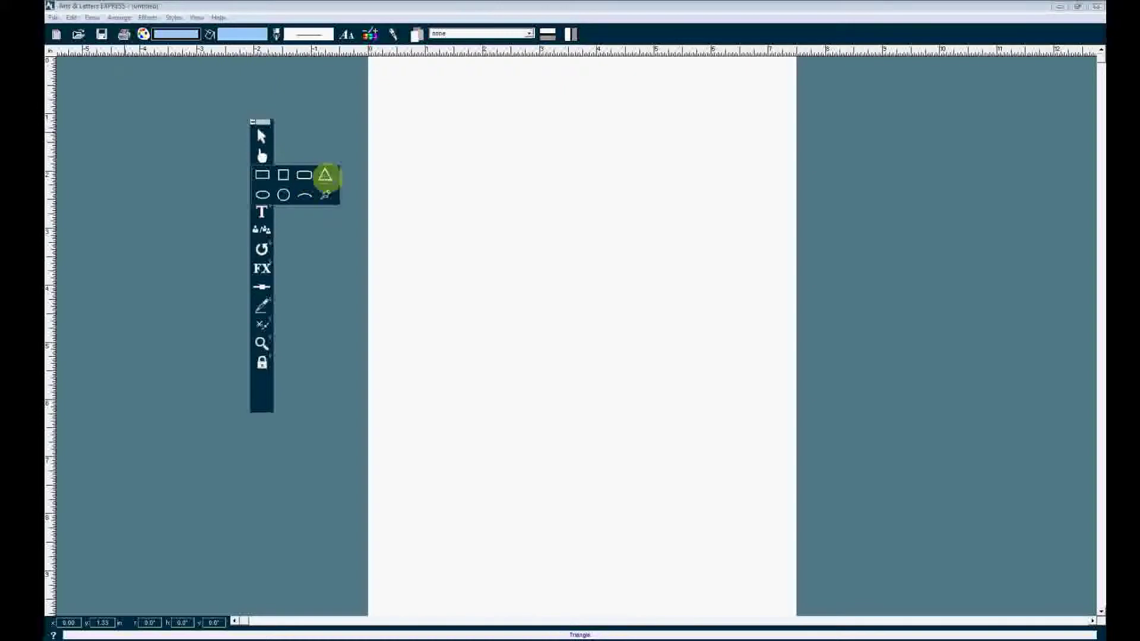
click(325, 175)
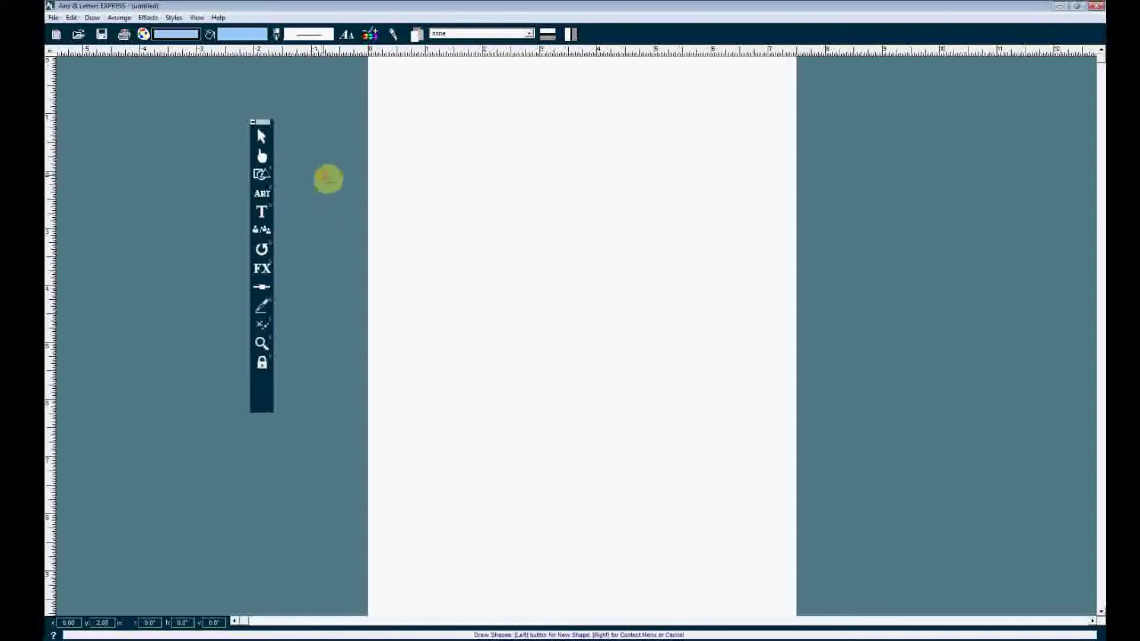
drag(405, 130, 433, 175)
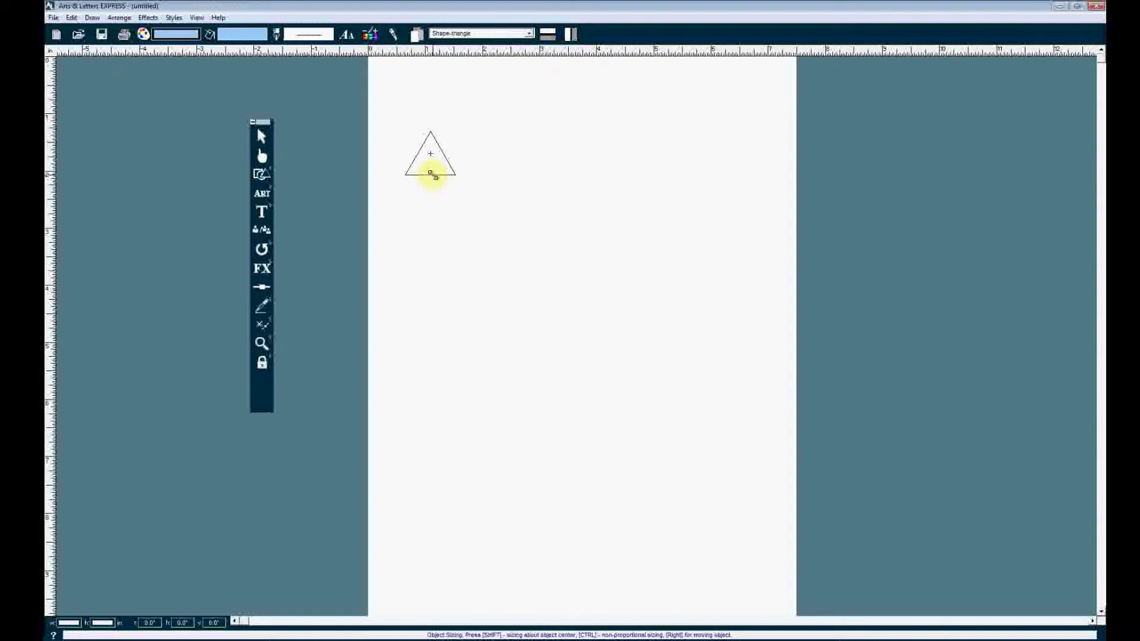
drag(434, 175, 479, 194)
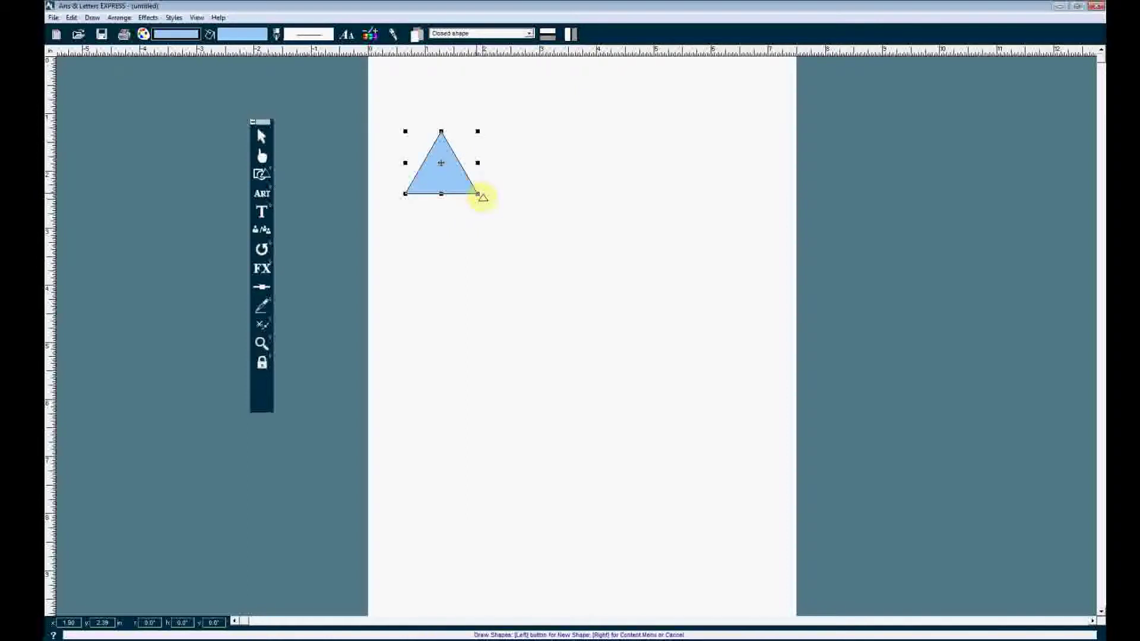
click(261, 137)
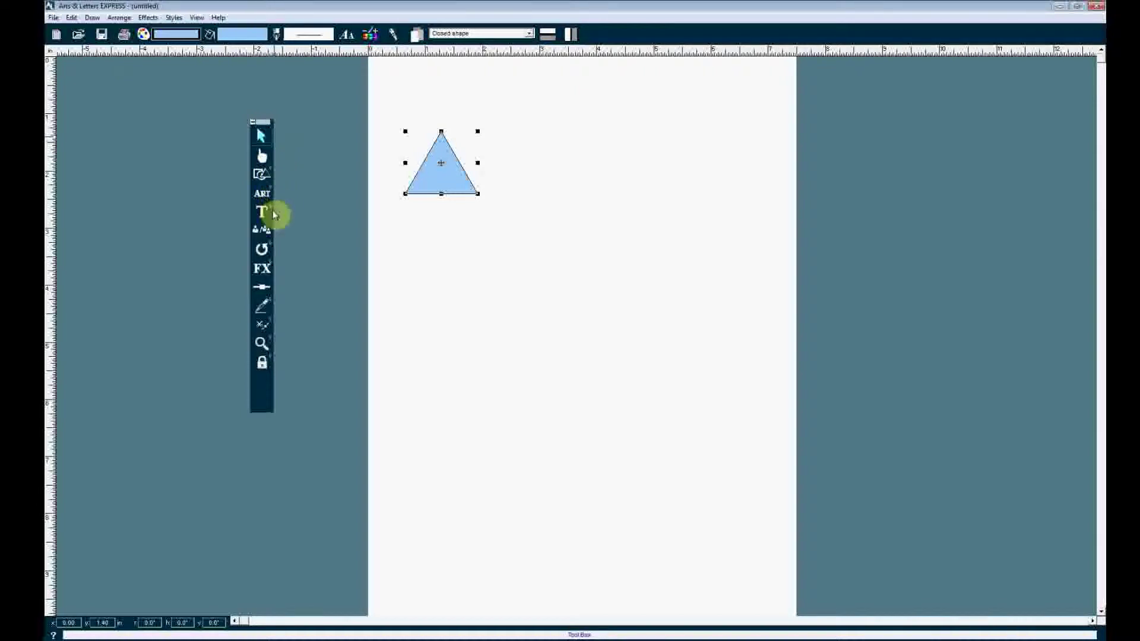
Step: Pin the shape tools open as a floating palette and place it above the toolbox
click(272, 172)
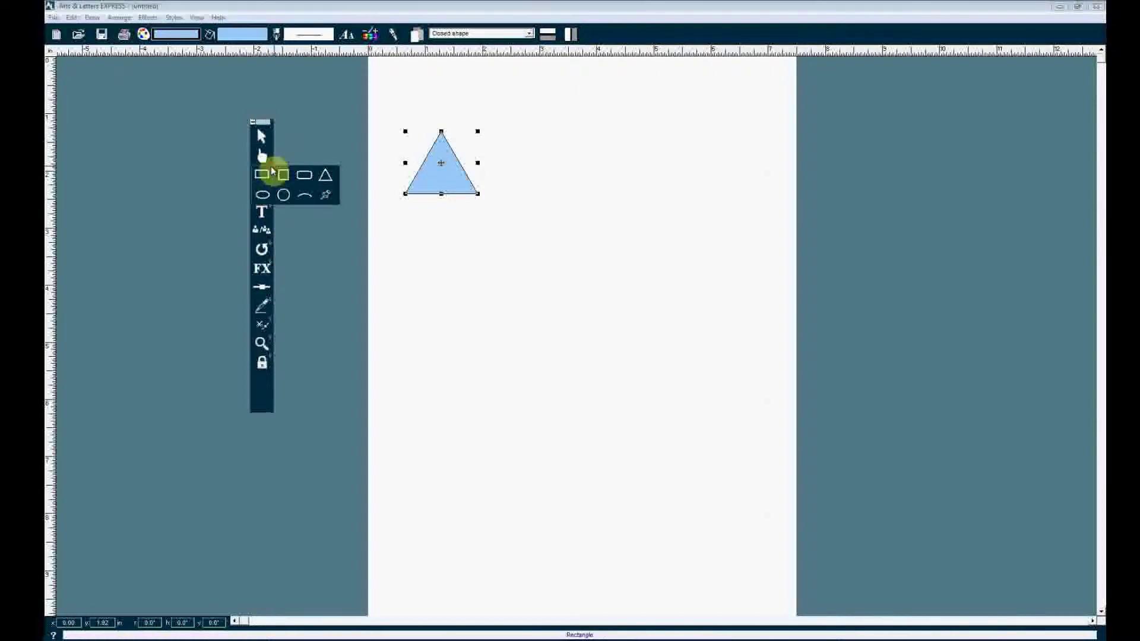
click(327, 195)
drag(316, 174, 327, 78)
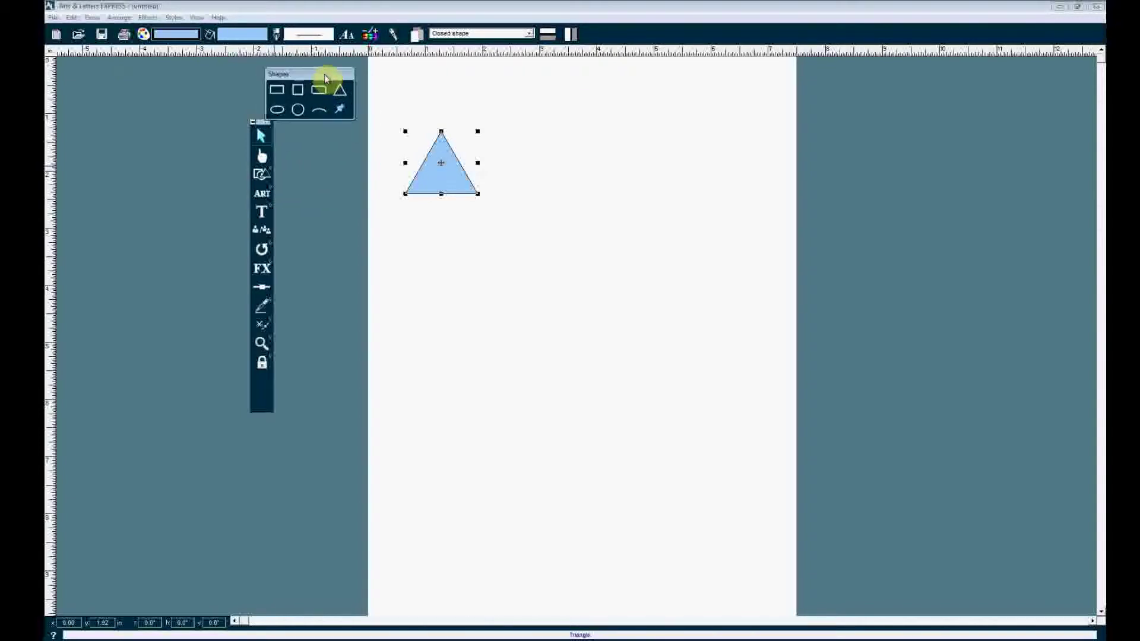
Step: Draw a circle about 1.5 in across below the triangle and an arc about 2.5 in wide to the triangle's right
click(296, 110)
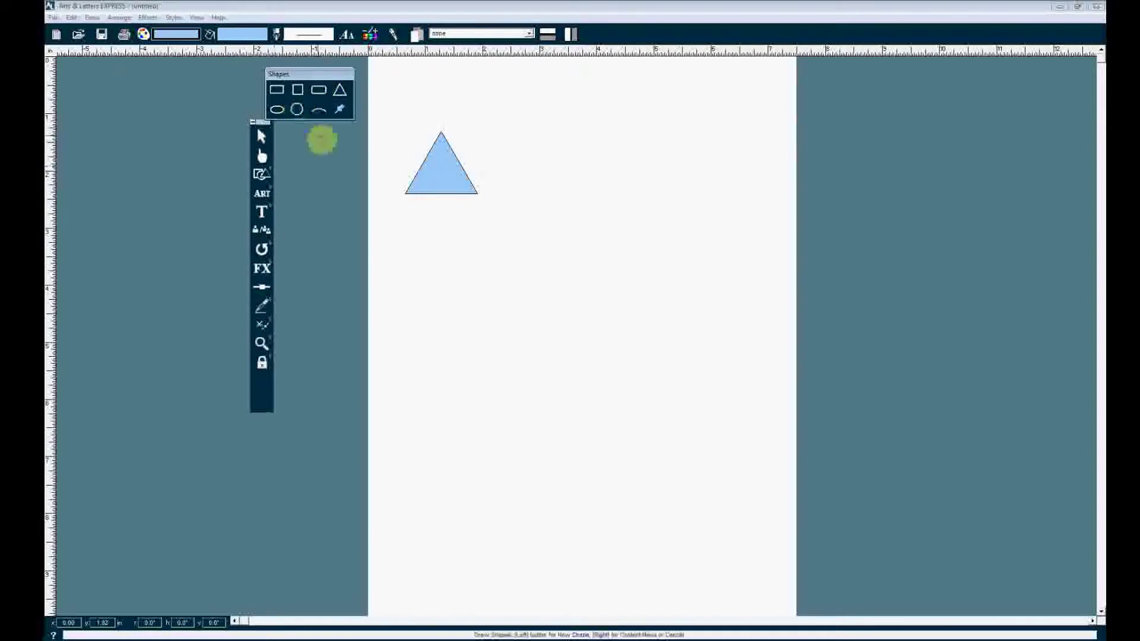
drag(426, 209, 508, 261)
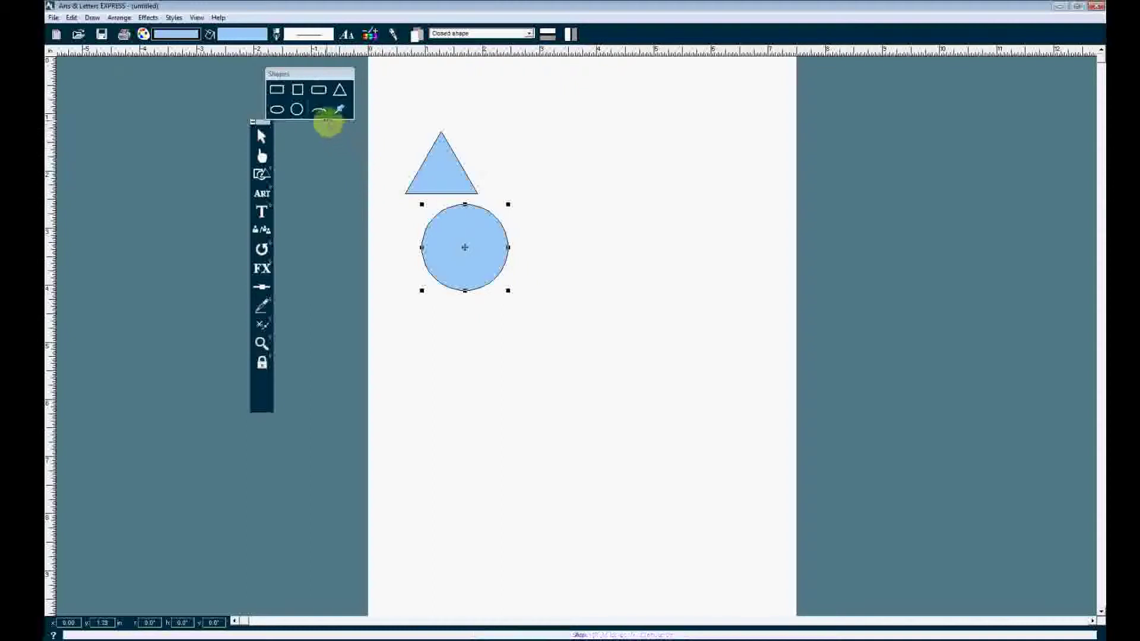
click(319, 109)
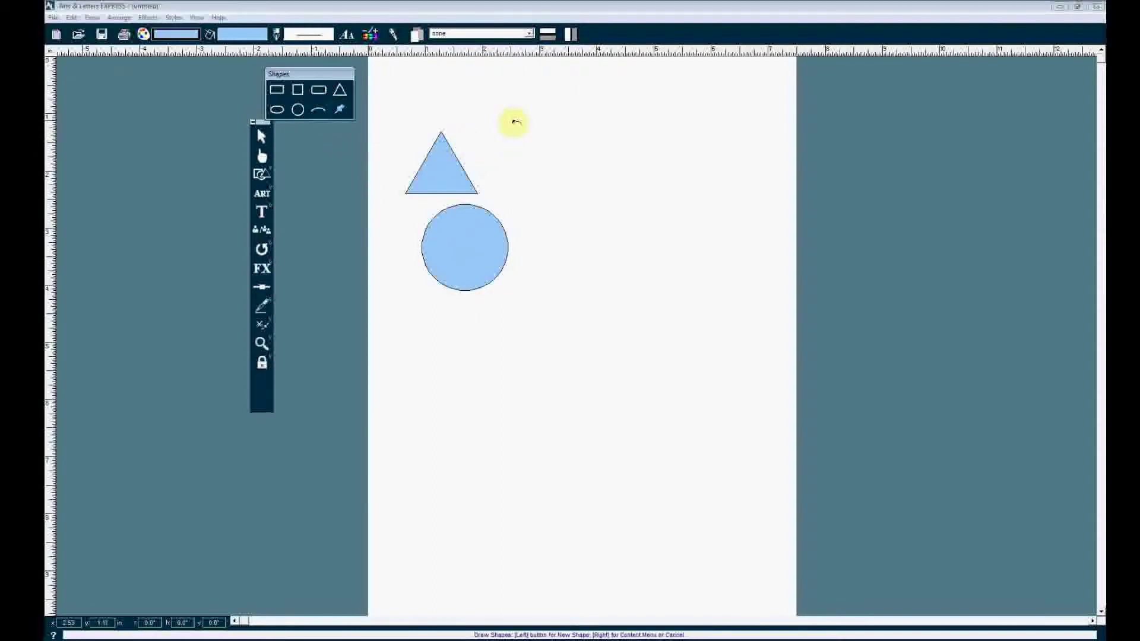
mouse_move(511, 119)
mouse_down()
mouse_move(575, 173)
mouse_move(659, 186)
mouse_move(728, 134)
mouse_move(718, 206)
mouse_move(652, 212)
mouse_move(636, 194)
mouse_move(655, 192)
mouse_up()
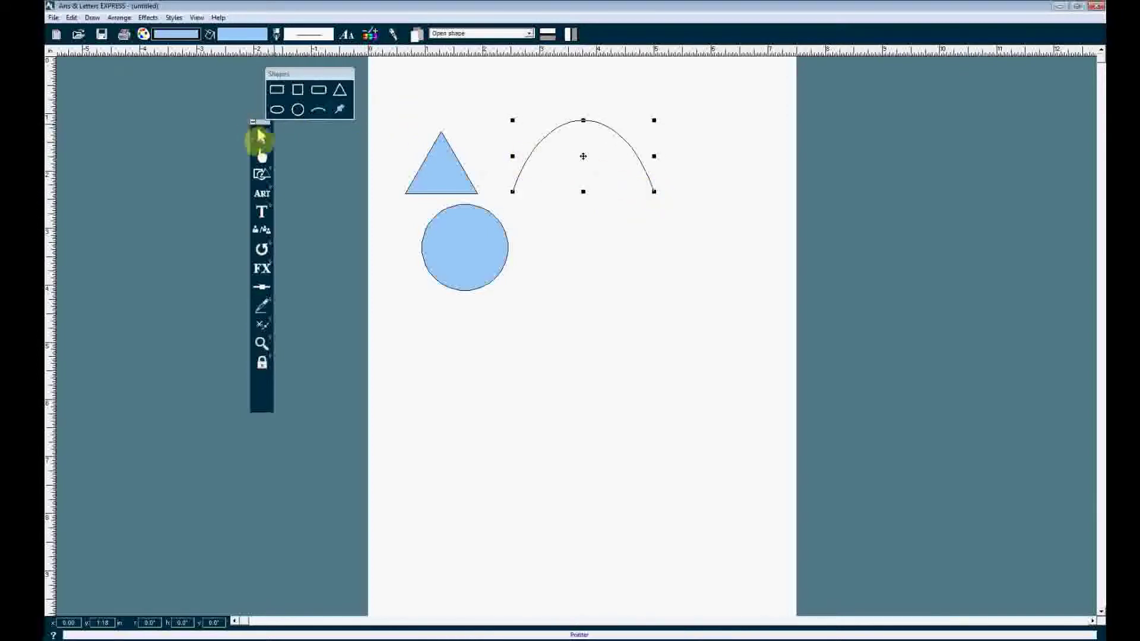
Step: Flip the arc upside down and spread the shapes out, moving the arc and circle up and right and the triangle up and left
click(260, 143)
drag(586, 153, 642, 123)
drag(458, 172, 430, 127)
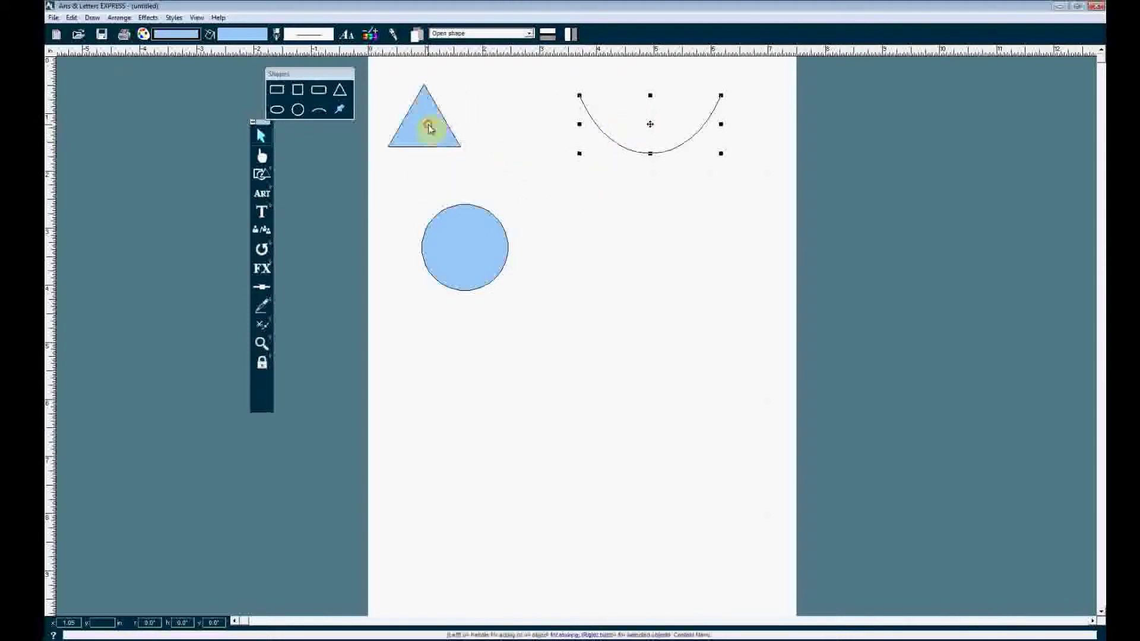
drag(462, 244, 514, 204)
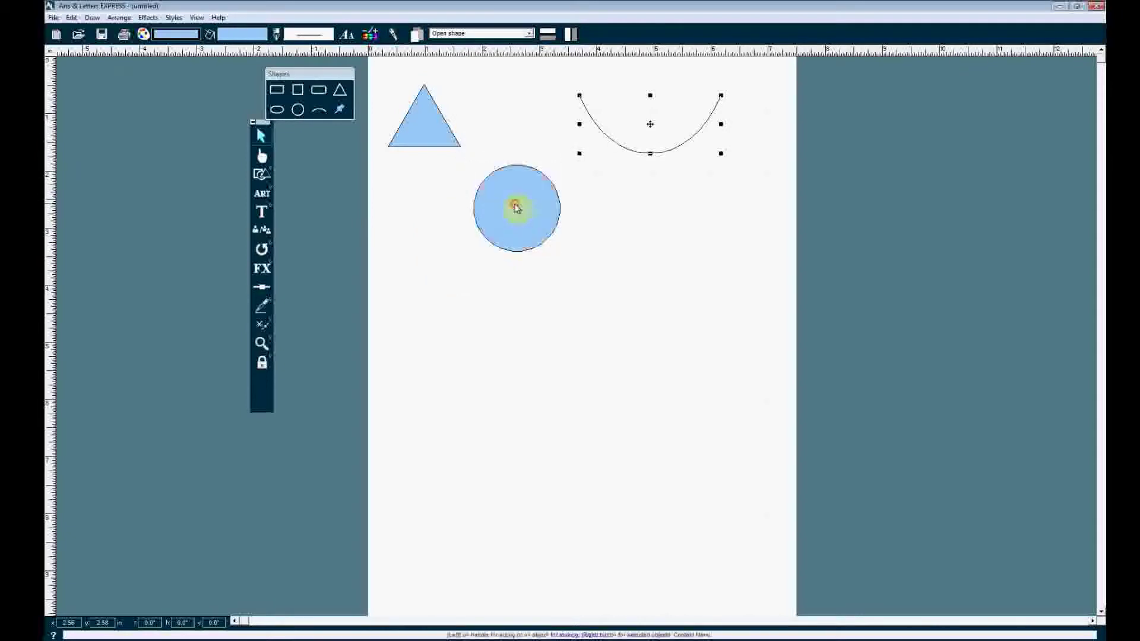
Step: Stretch the circle non-proportionally into an ellipse about 2.6 in wide and 1.6 in high below the triangle
click(543, 206)
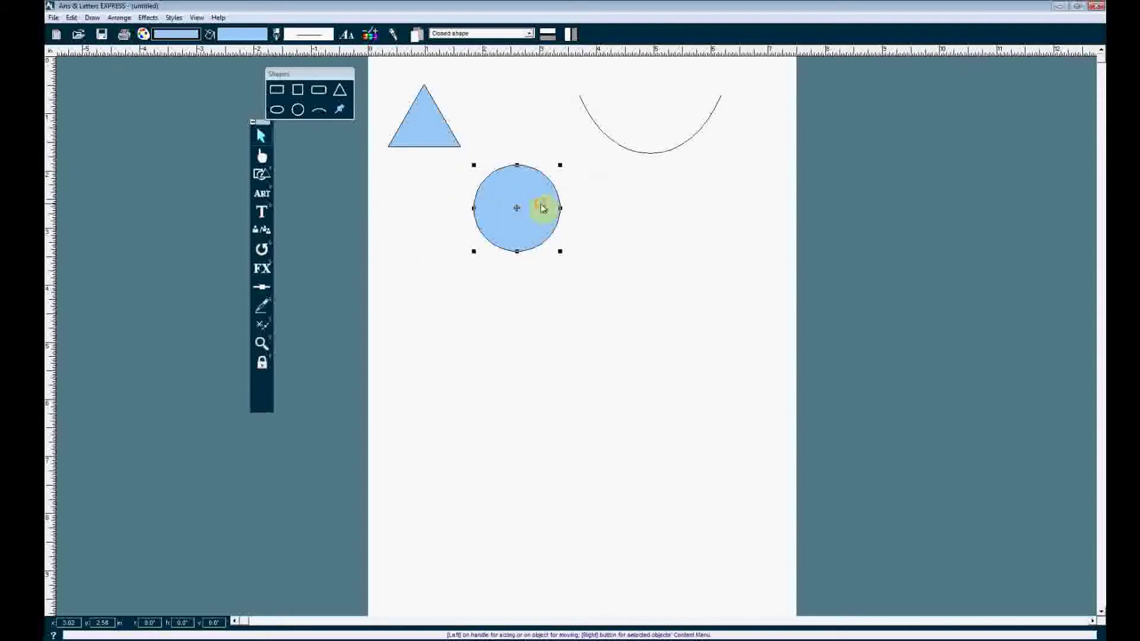
click(413, 131)
click(510, 213)
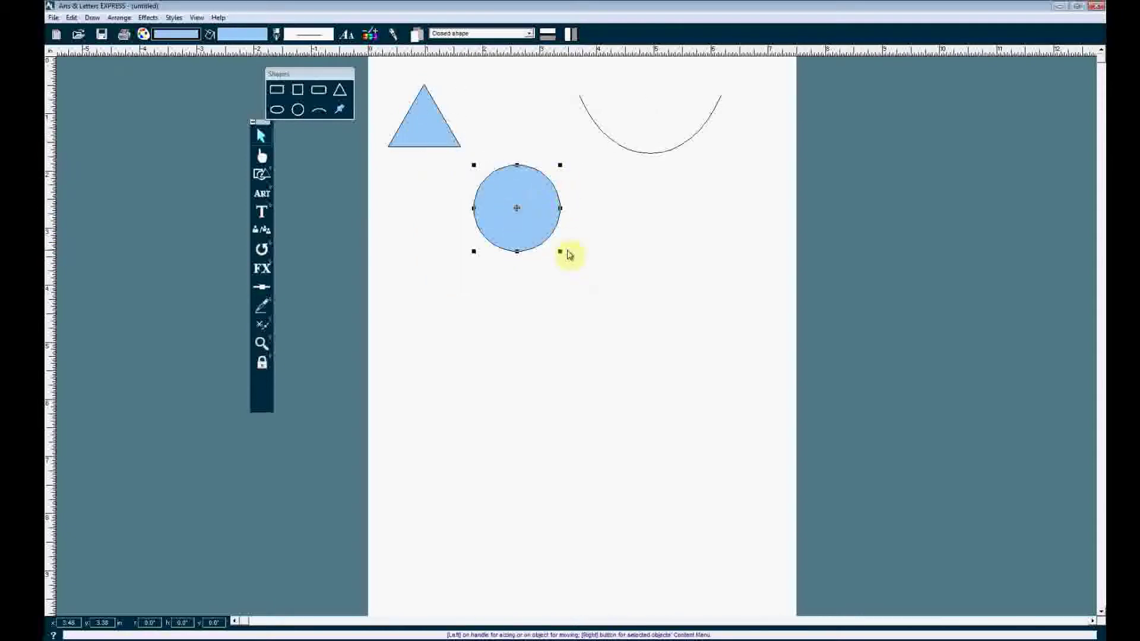
drag(560, 252, 497, 209)
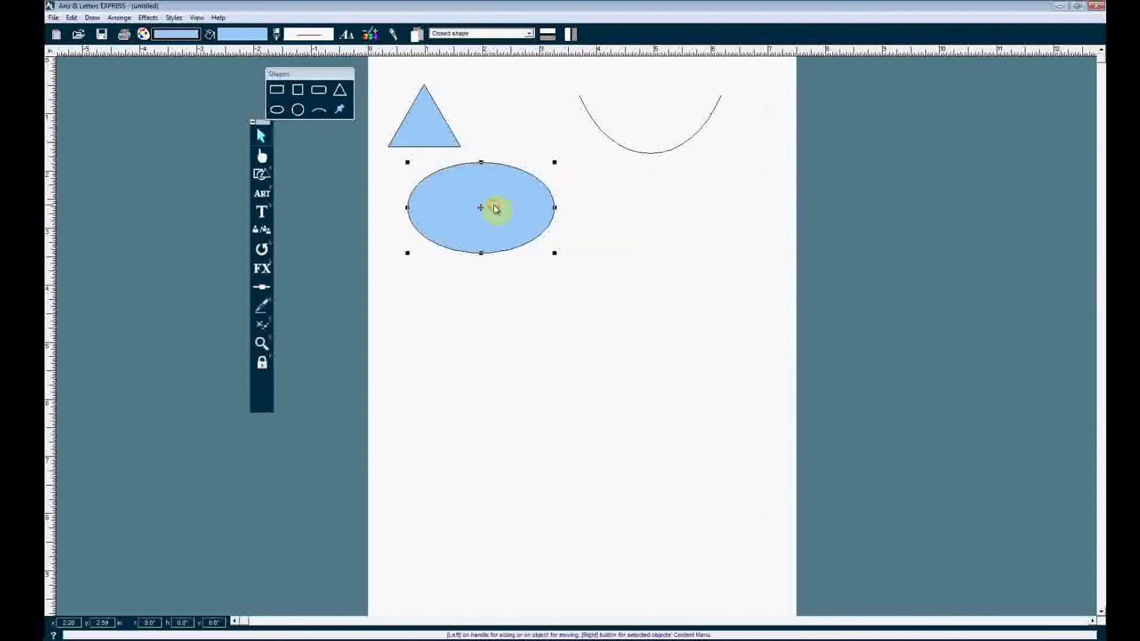
Step: Make the ellipse proportional again and move the circle between the triangle and the arc
right_click(504, 205)
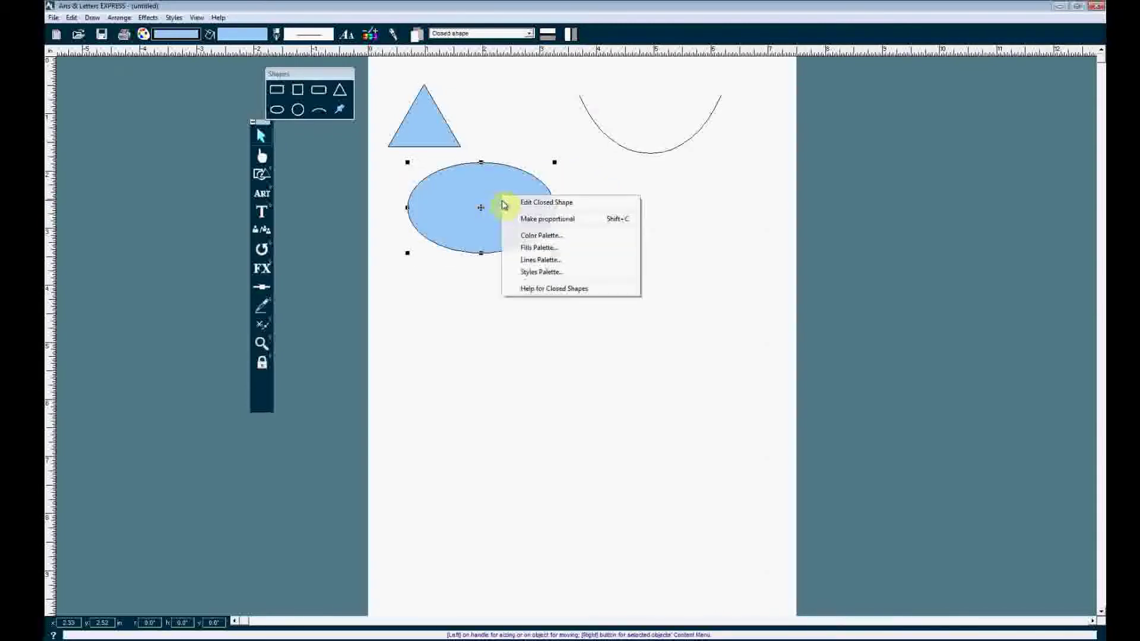
click(541, 220)
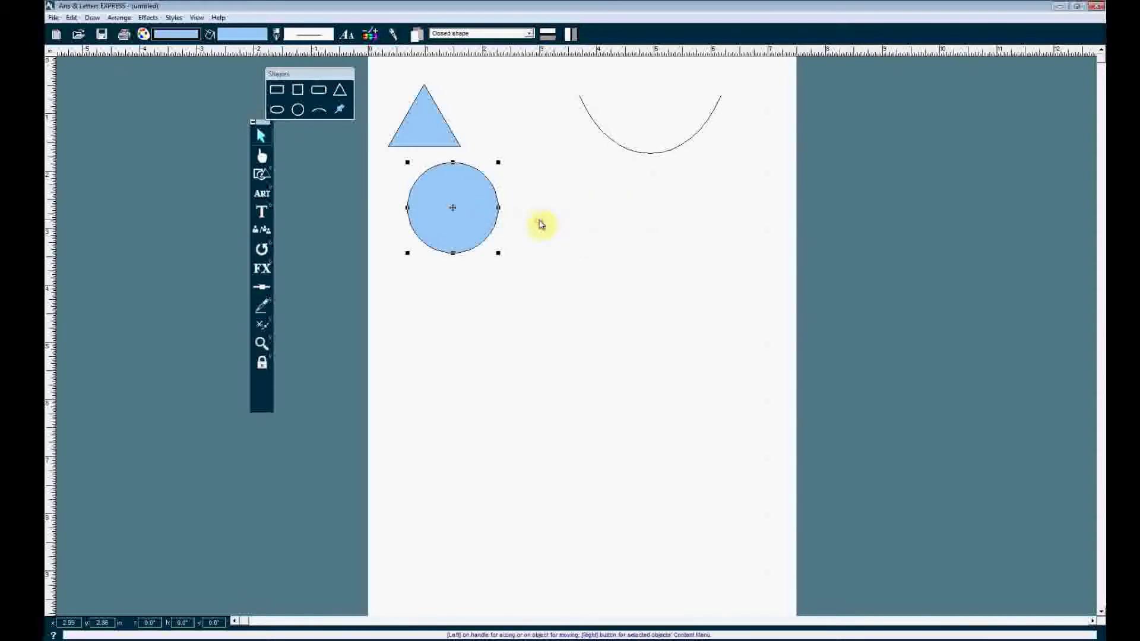
click(458, 217)
drag(452, 212, 530, 174)
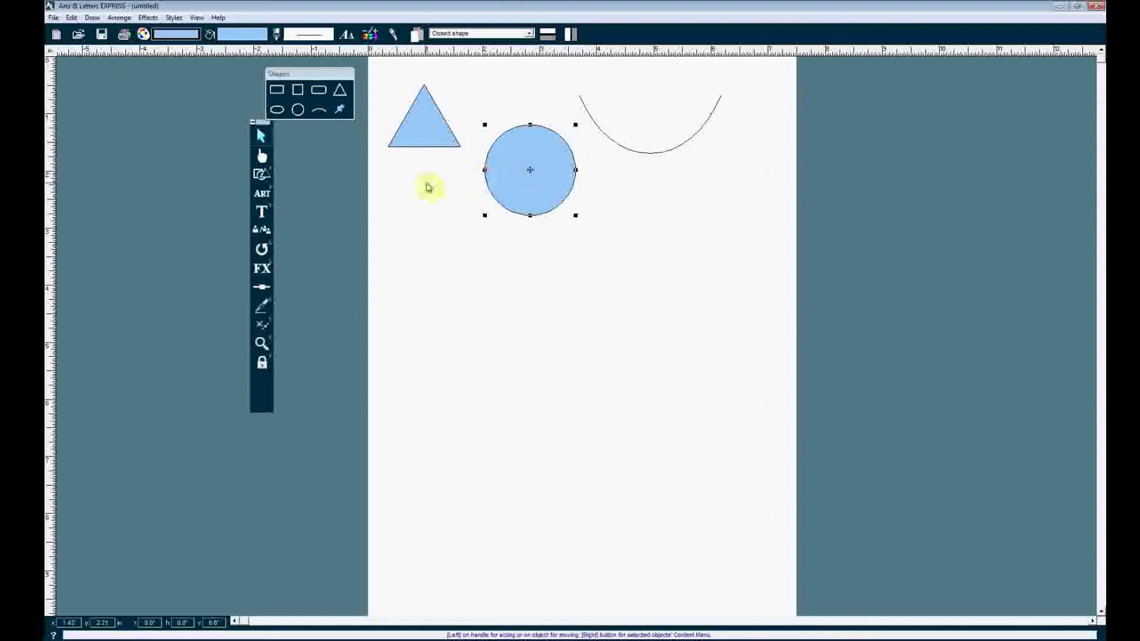
Step: Open the Clip Art Manager, move it beside the page's shapes and show the Cartoons-Business collection
click(269, 190)
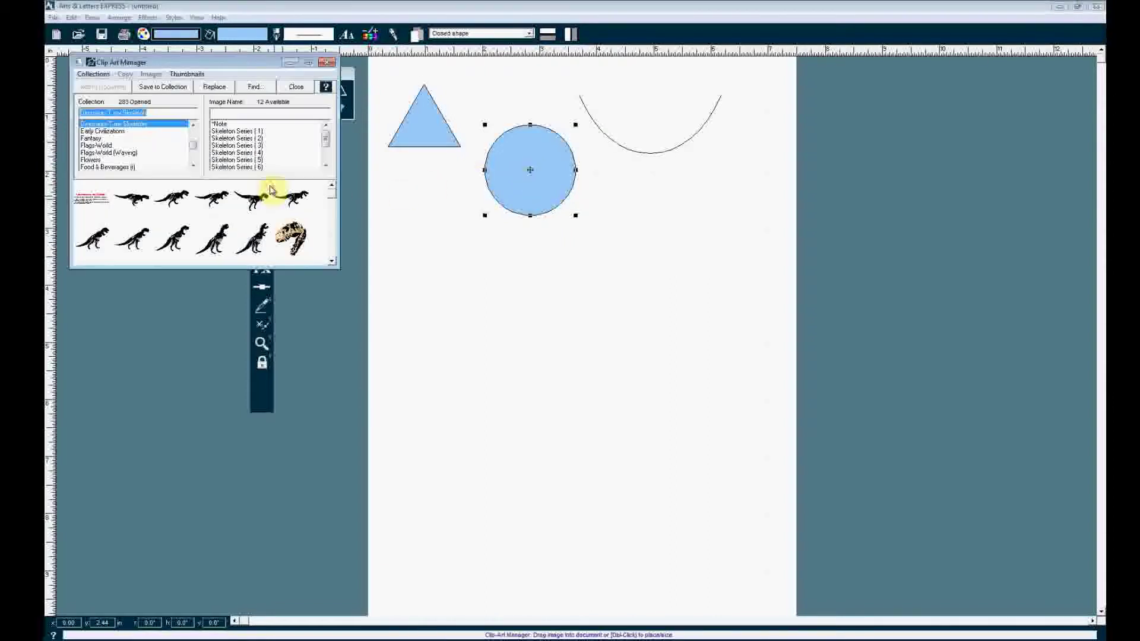
drag(247, 62, 329, 178)
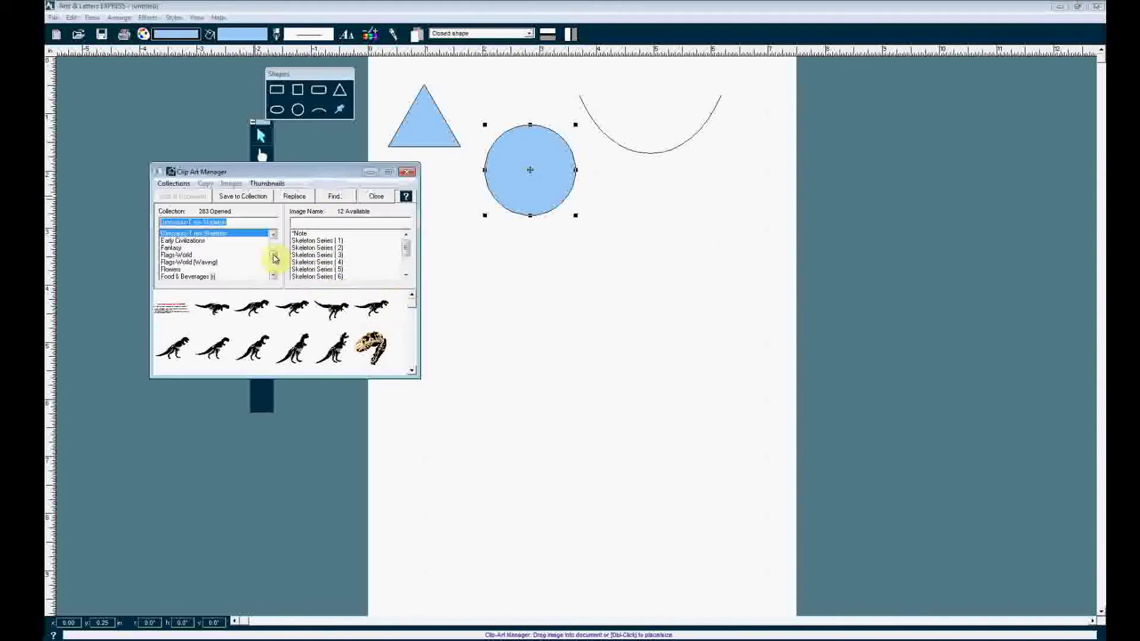
mouse_move(274, 257)
mouse_down()
mouse_move(275, 269)
mouse_move(279, 251)
mouse_up()
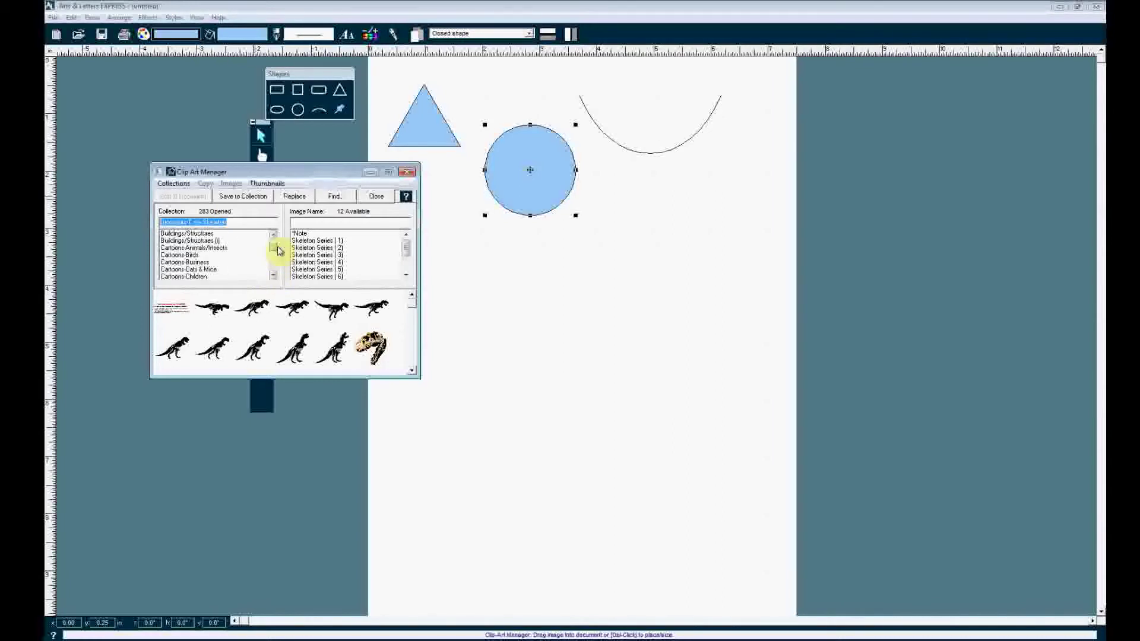
click(264, 261)
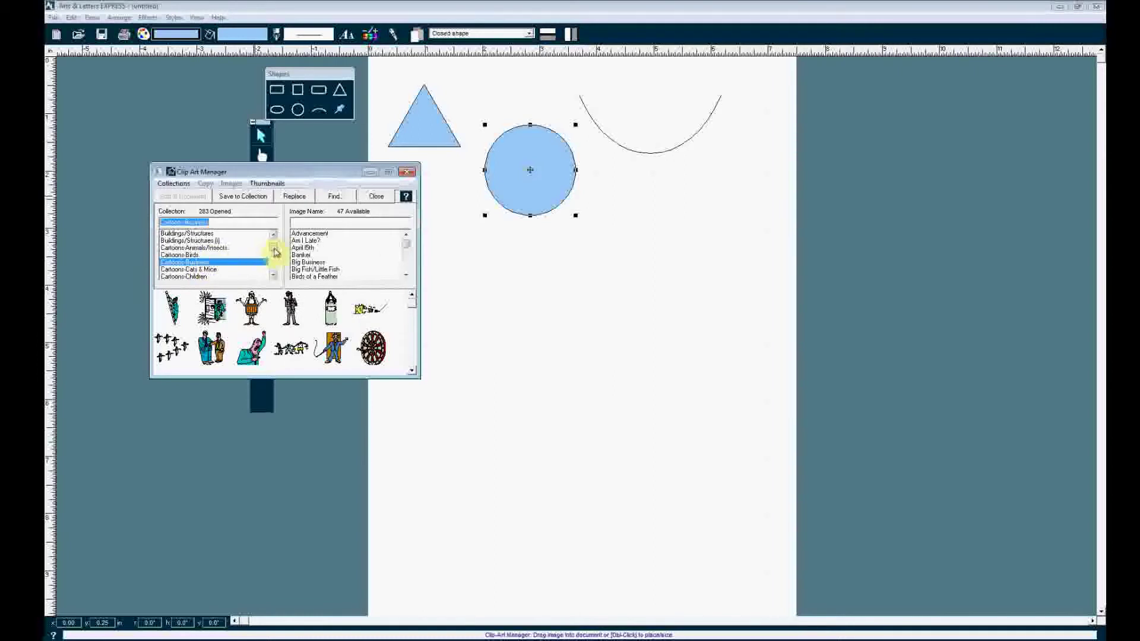
Step: Place the Jetranger 47 Series image from the Aircraft-Helicopters collection below the circle, about 2.9 in wide
drag(275, 252, 275, 244)
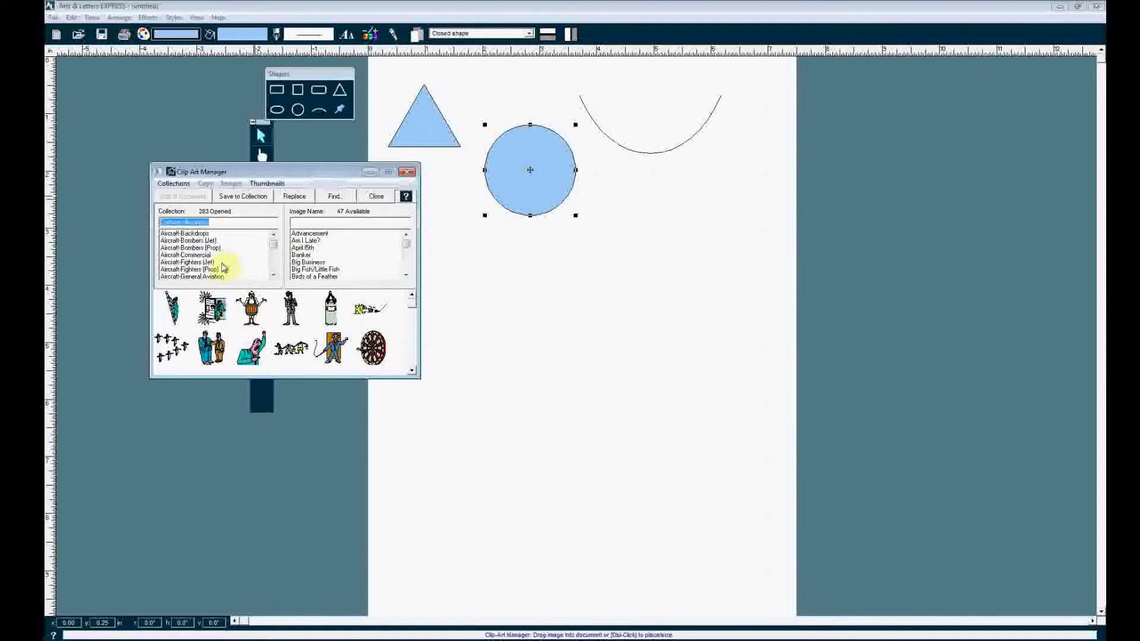
click(220, 255)
click(273, 267)
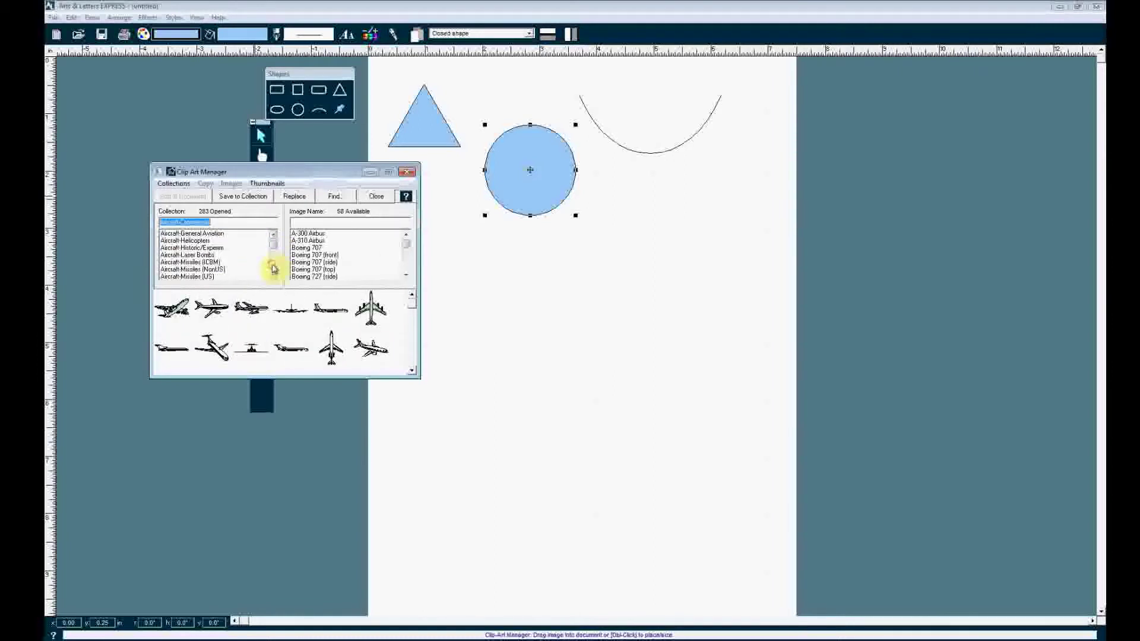
click(197, 240)
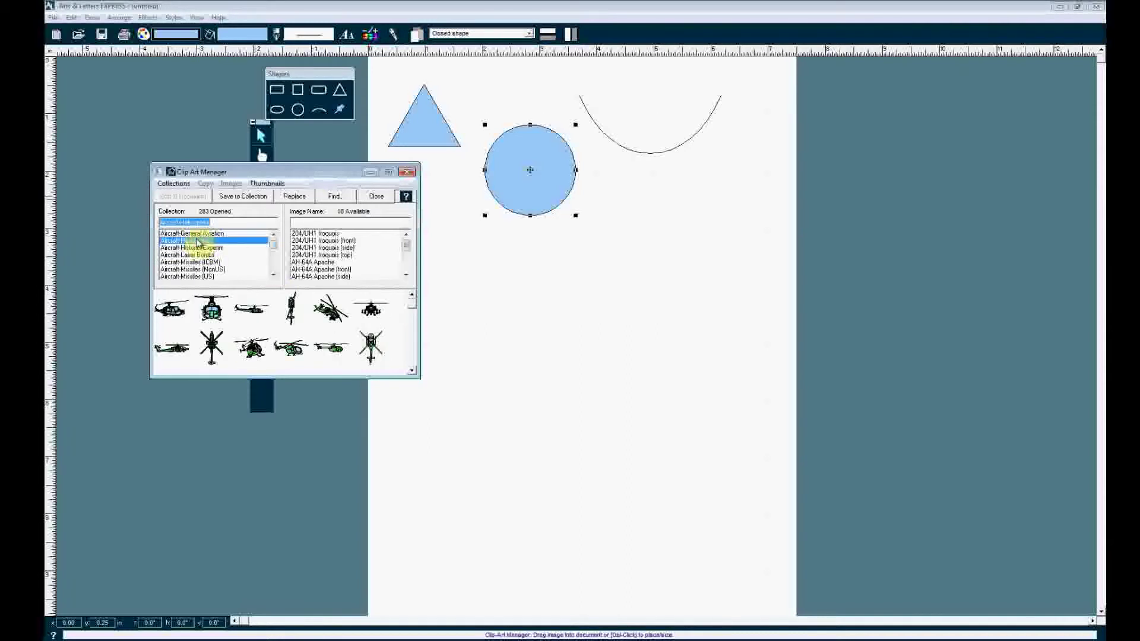
click(411, 351)
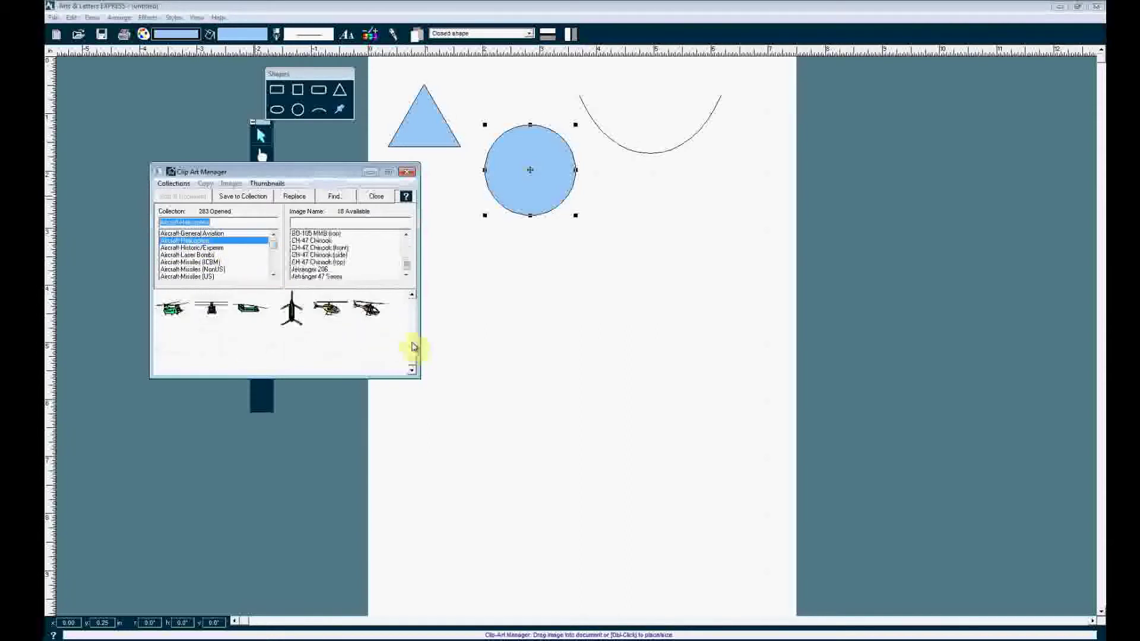
click(371, 314)
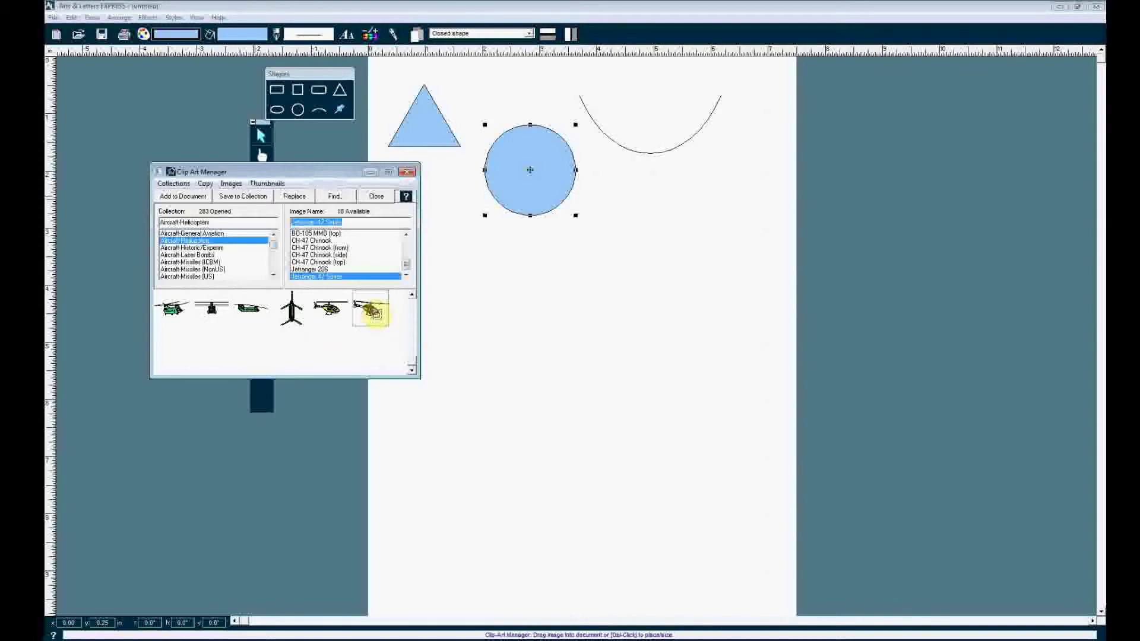
drag(373, 322, 499, 293)
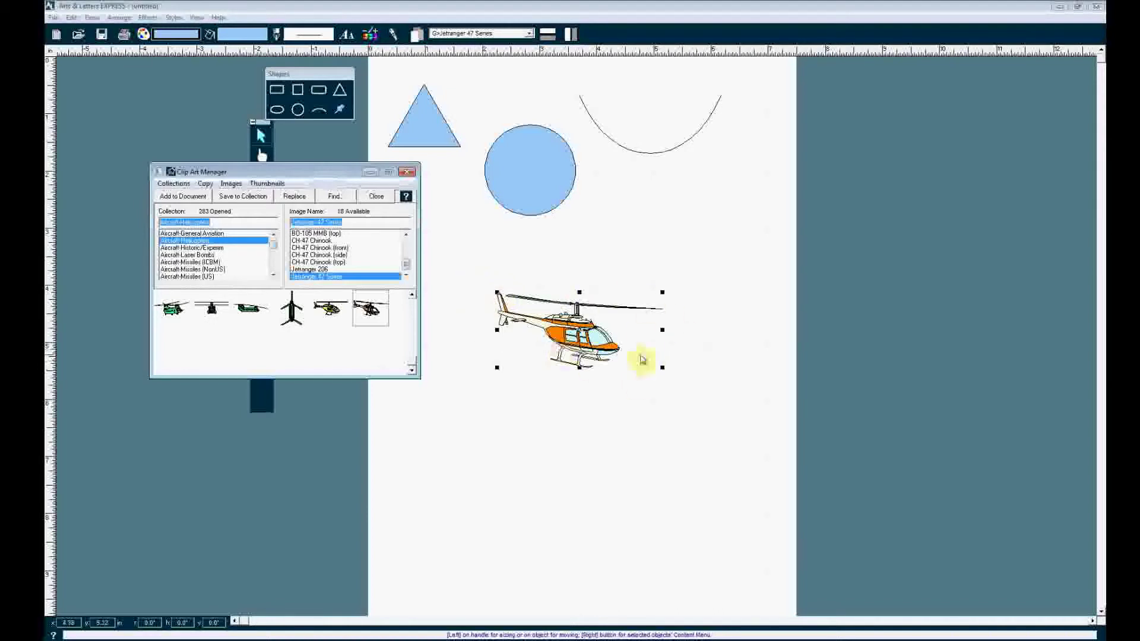
Step: Search all open clip art collections for images matching the whole word "dog", browse the matches and close the Clip Art Manager
drag(325, 172, 333, 226)
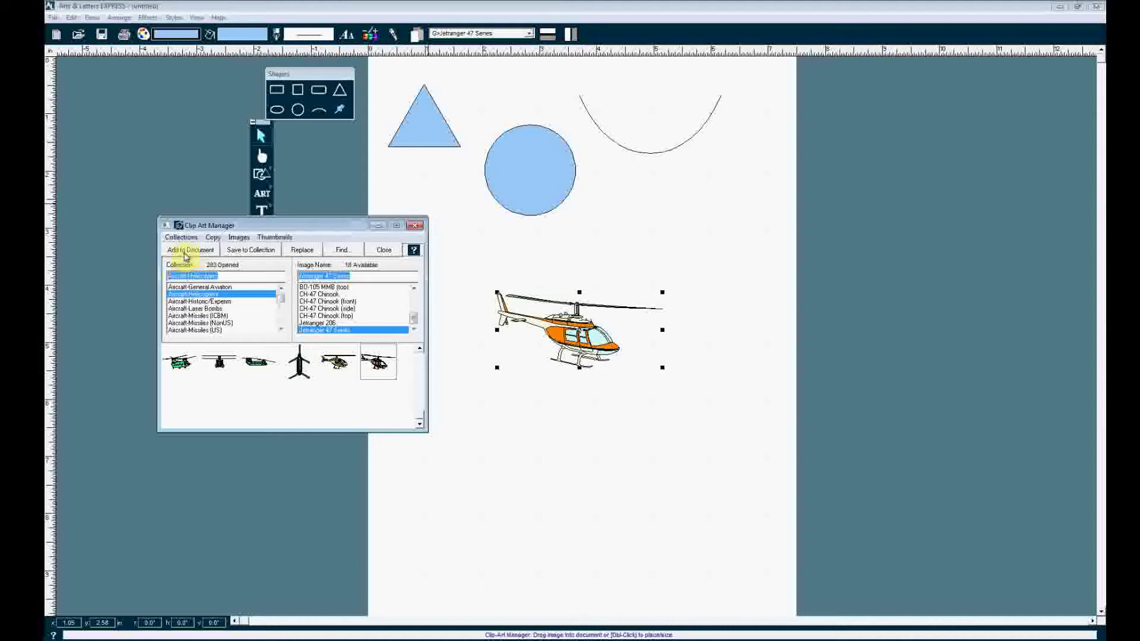
click(347, 252)
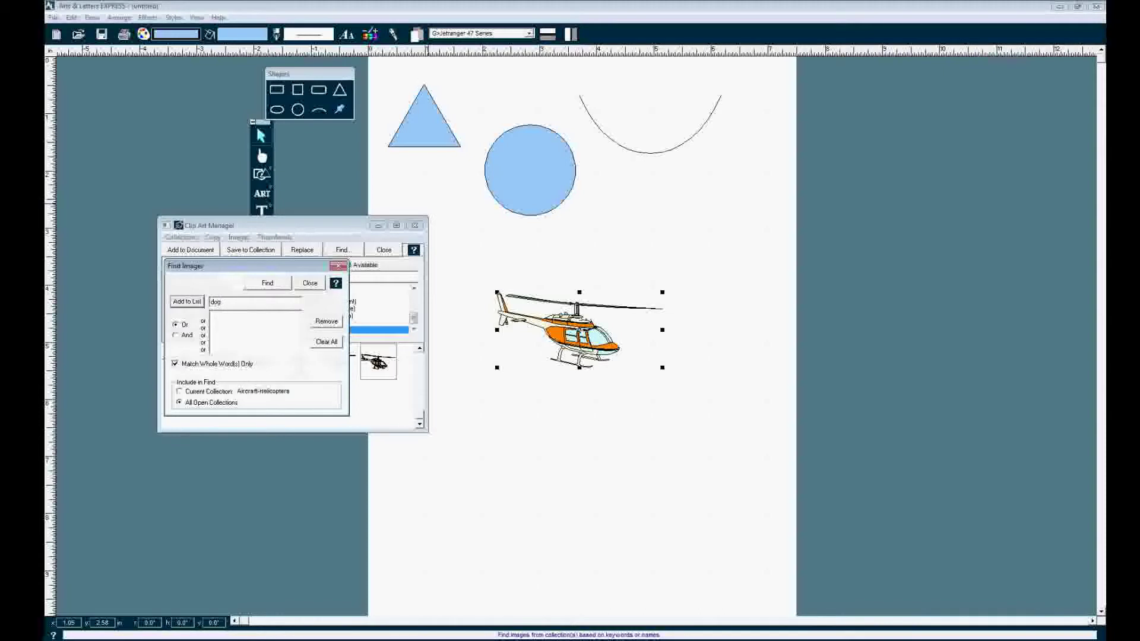
text(dog)
click(267, 283)
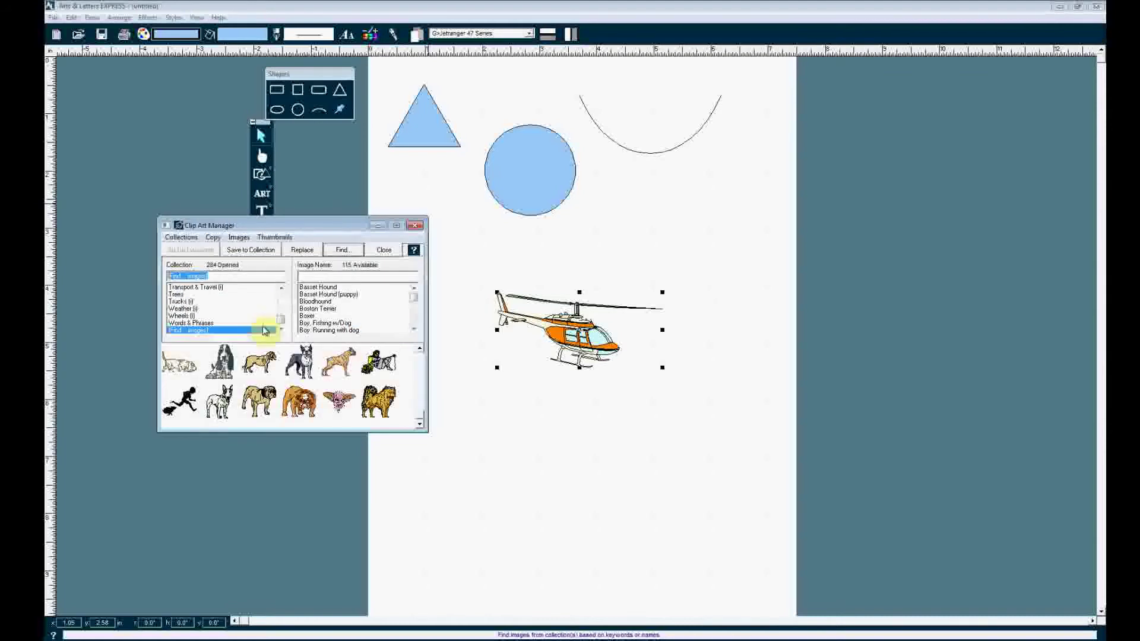
scroll(419, 419, down, 10)
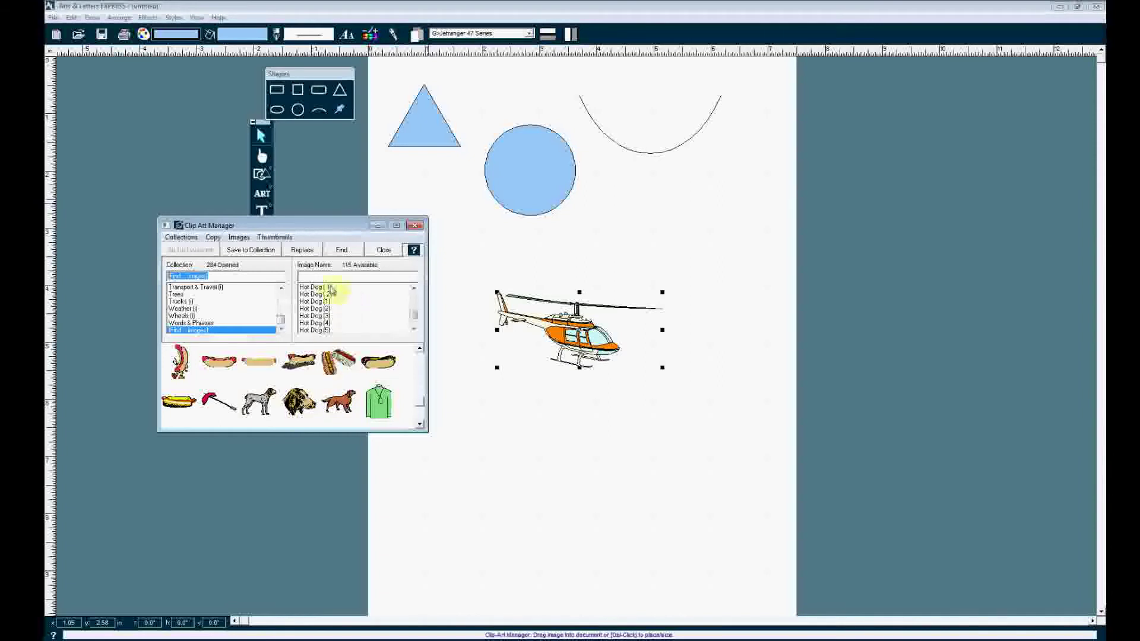
click(383, 250)
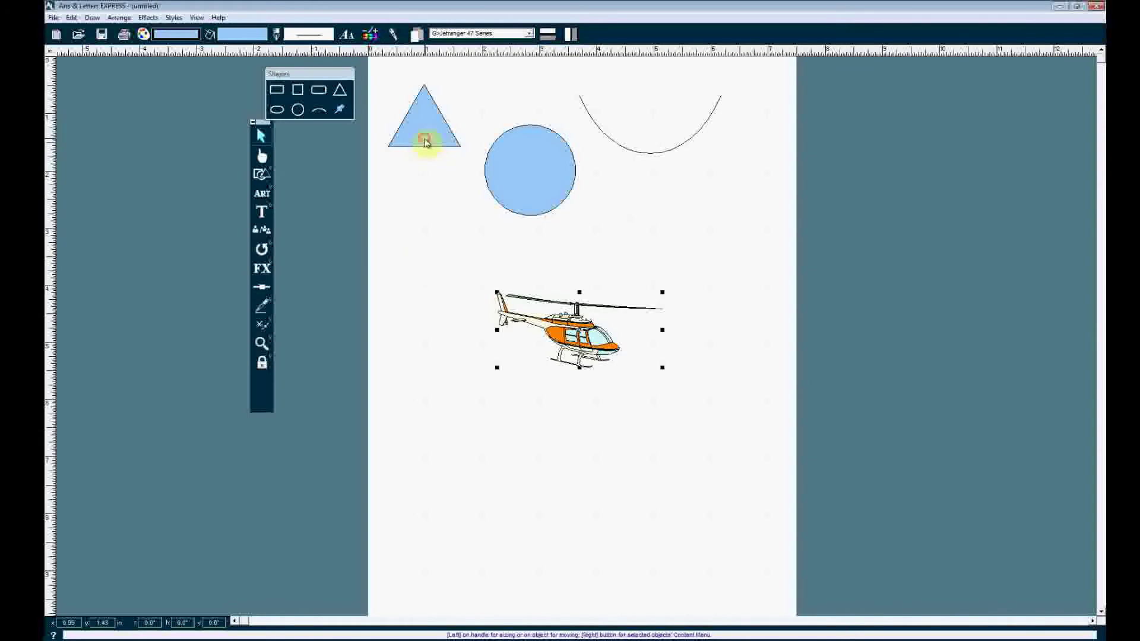
Step: Move the triangle about 1.2 in down the page and shift the circle slightly down and right toward the arc
drag(434, 139, 436, 208)
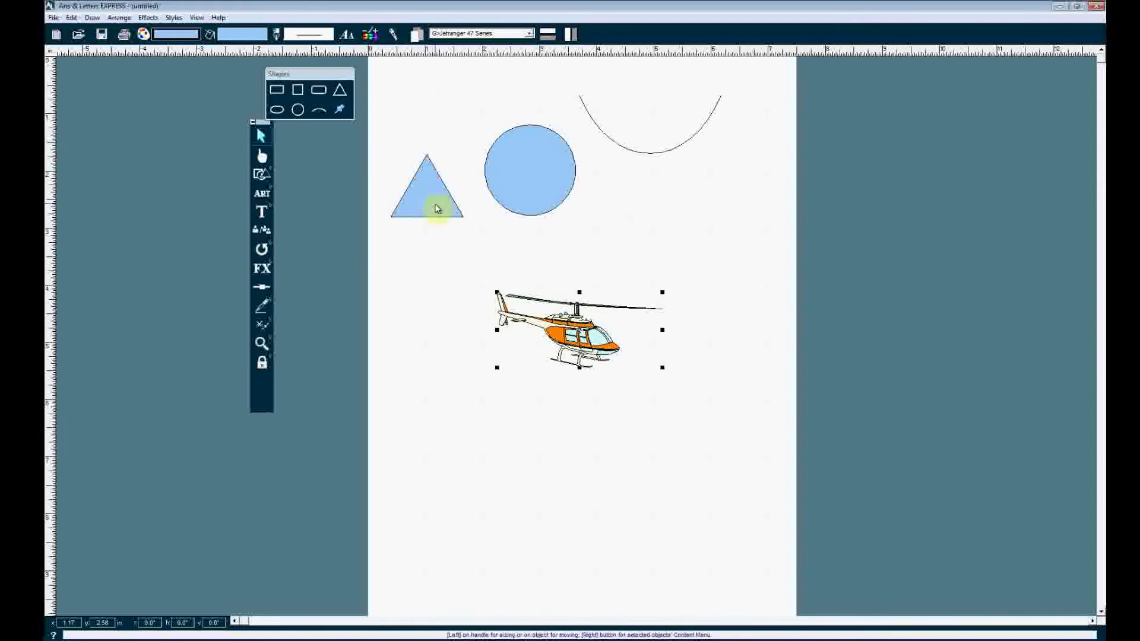
drag(516, 193, 552, 211)
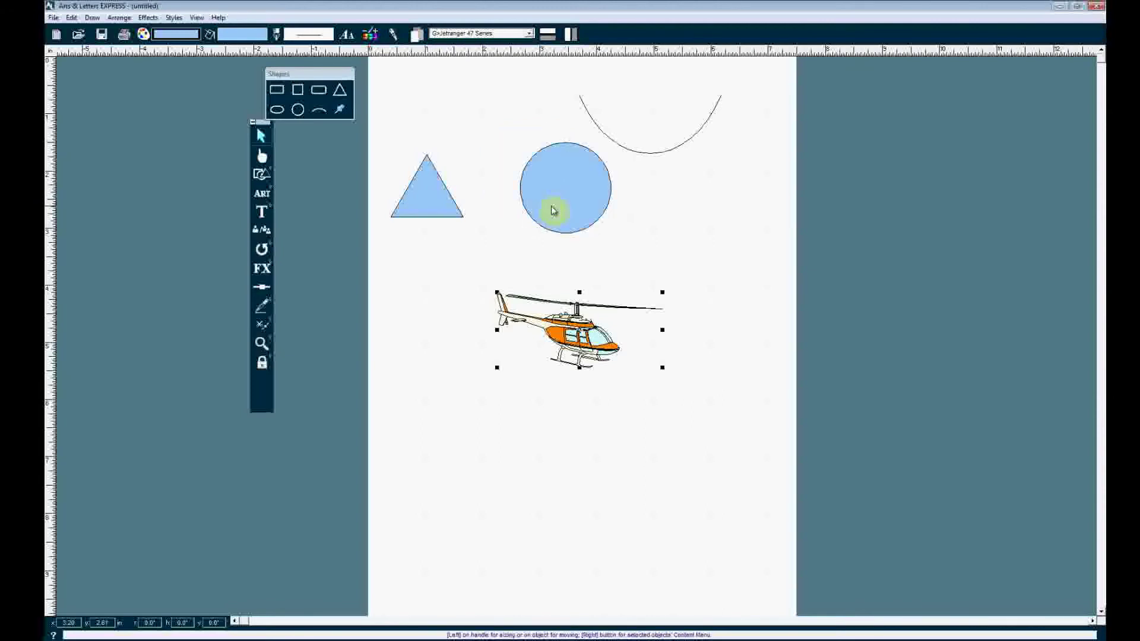
Step: Delete the arc and the triangle from the page
click(635, 153)
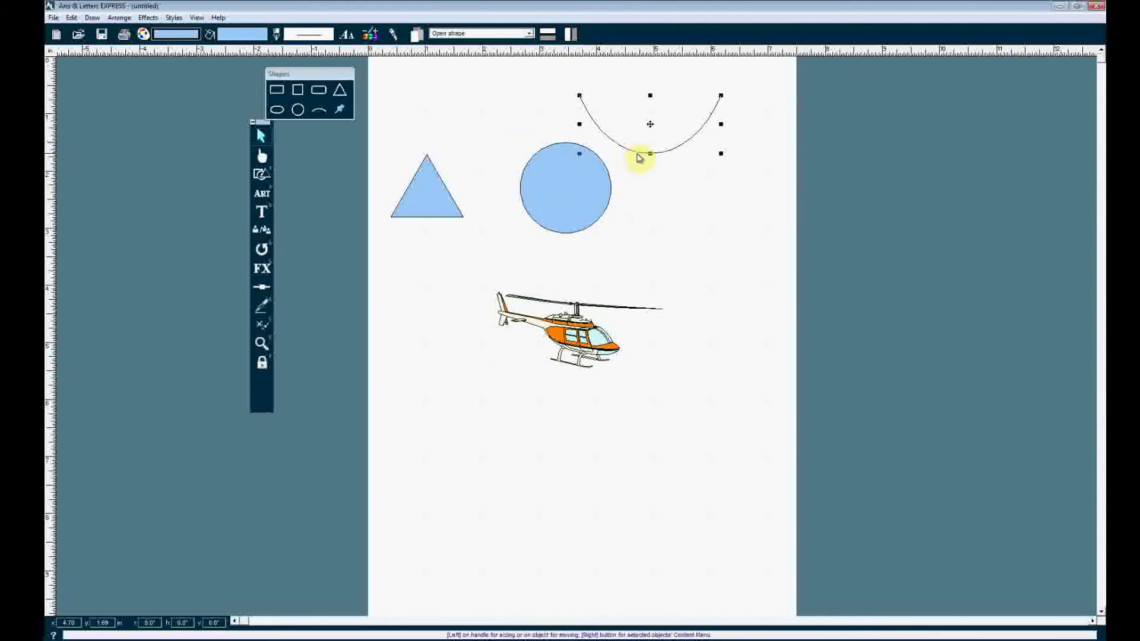
key(Delete)
click(408, 214)
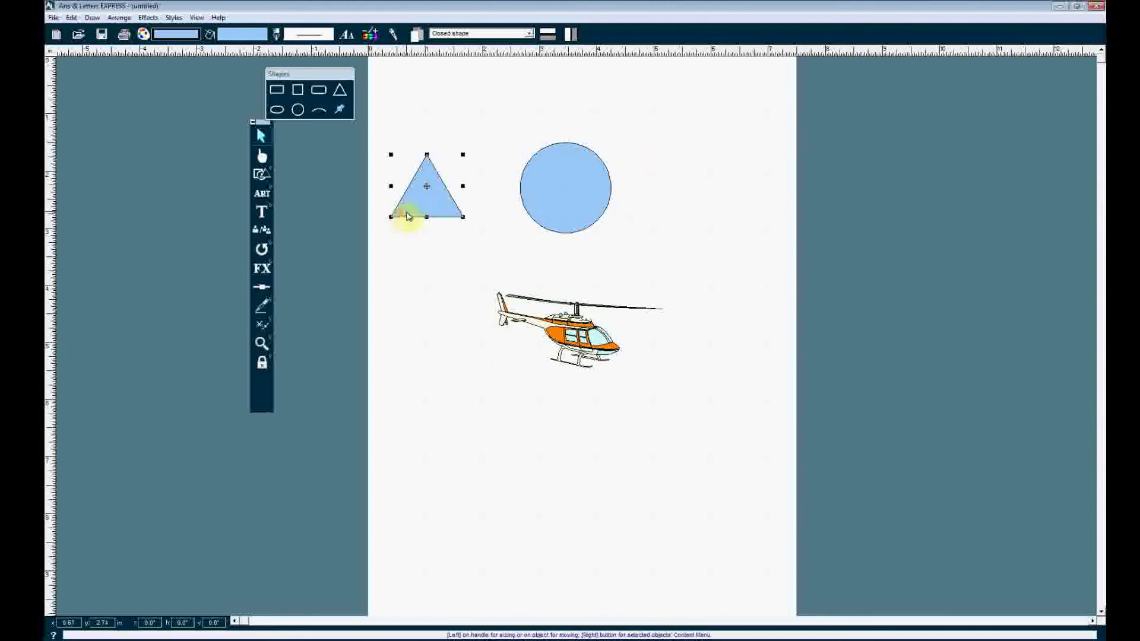
key(Delete)
Step: Move the circle to the page's upper right corner and enlarge the helicopter to about 4.5 in wide, placing it below and left of the circle
drag(545, 196, 694, 126)
drag(573, 332, 500, 193)
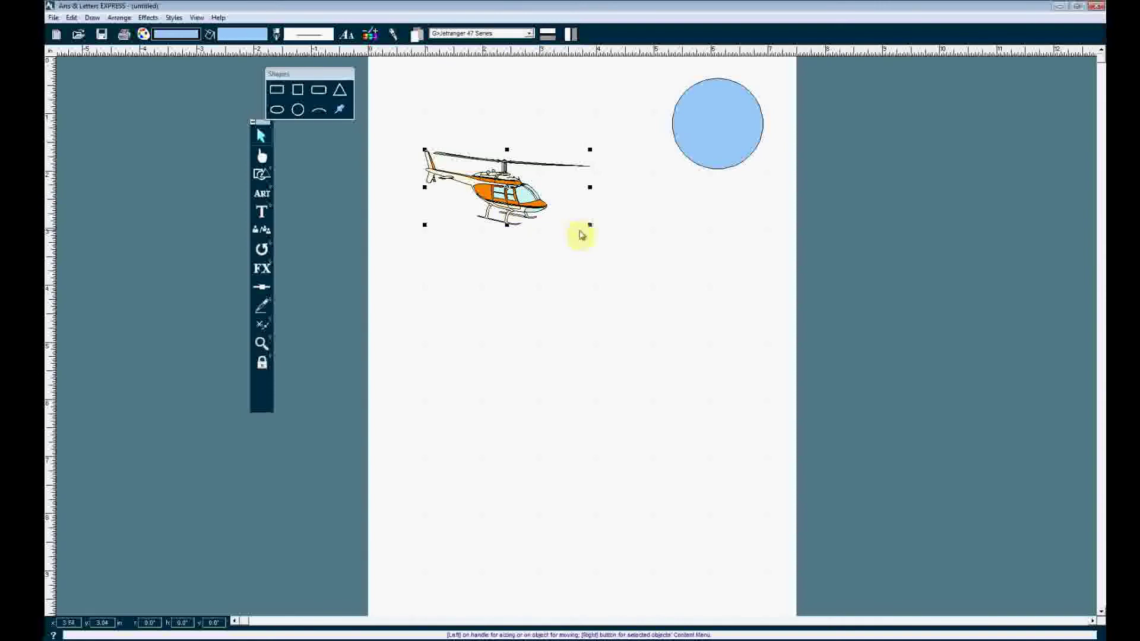
drag(592, 228, 611, 263)
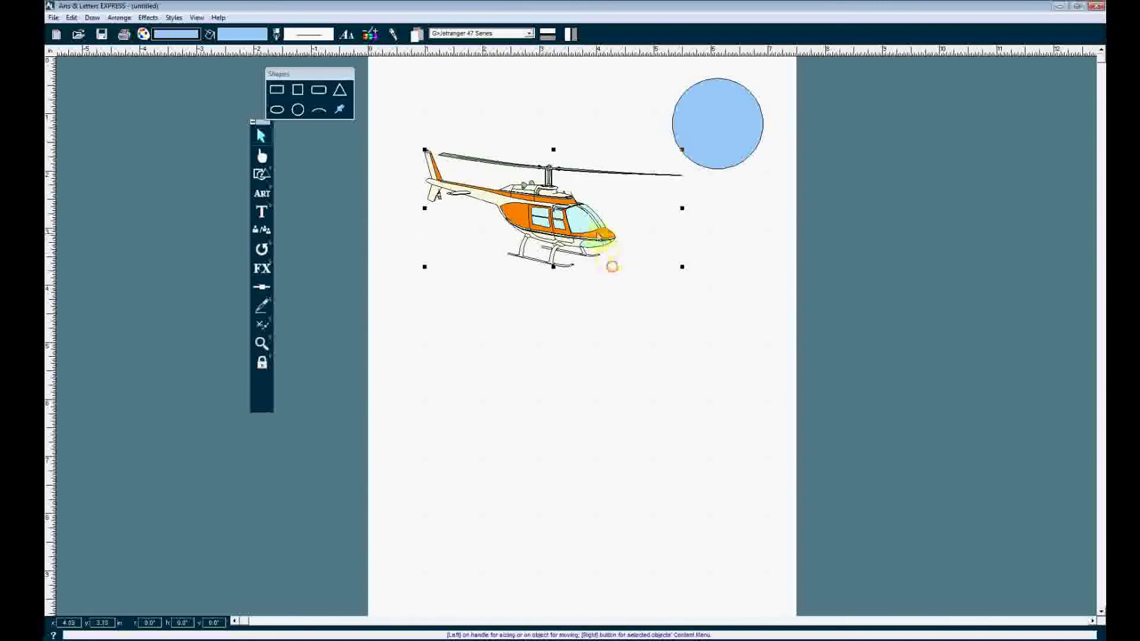
drag(559, 221, 550, 254)
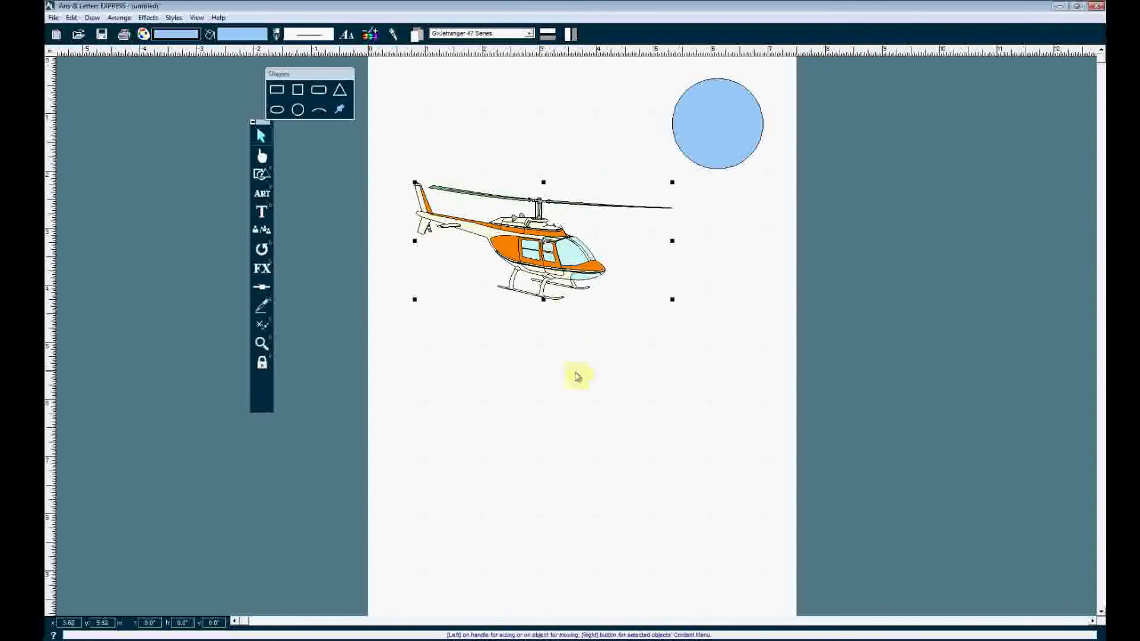
click(575, 375)
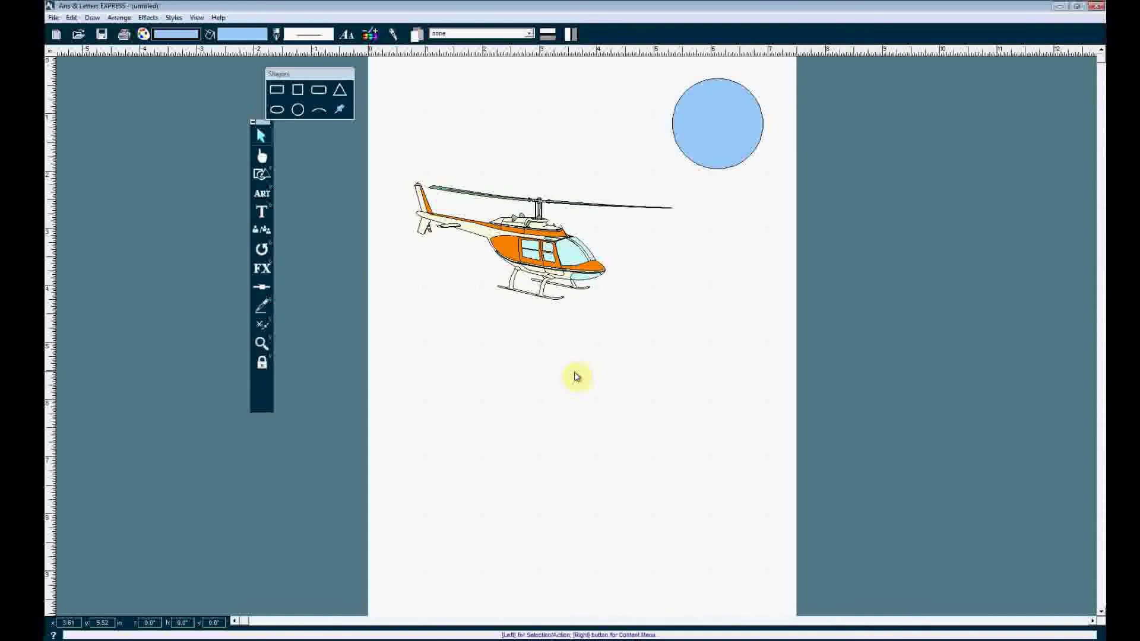
drag(541, 265, 563, 291)
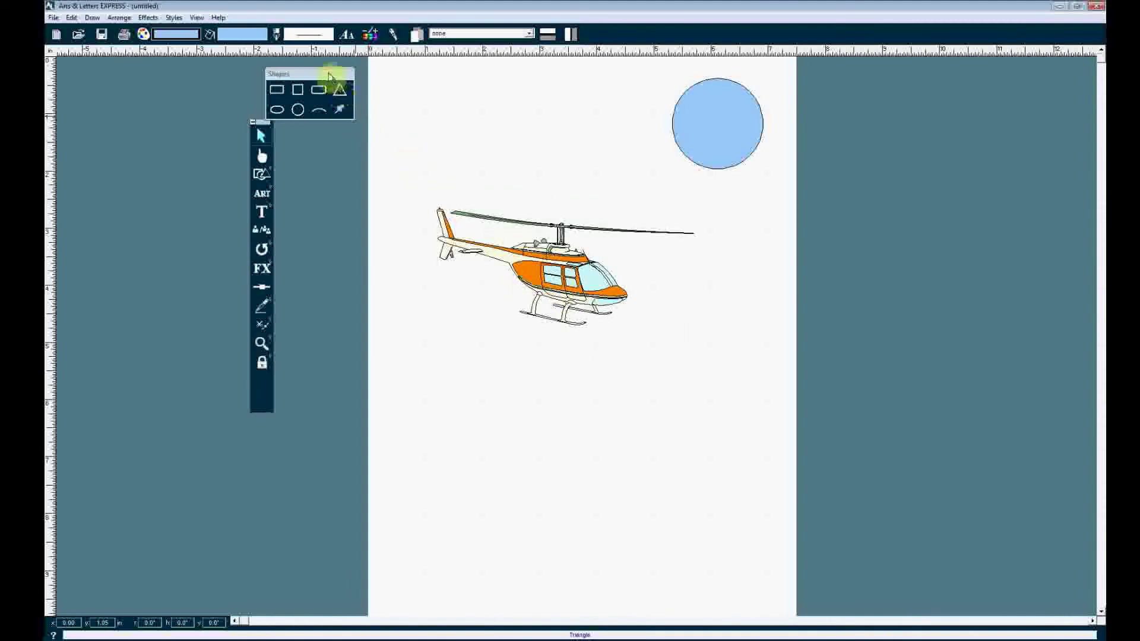
Step: Move the floating Shapes palette beside the toolbox and unpin it to close it
drag(330, 77, 353, 128)
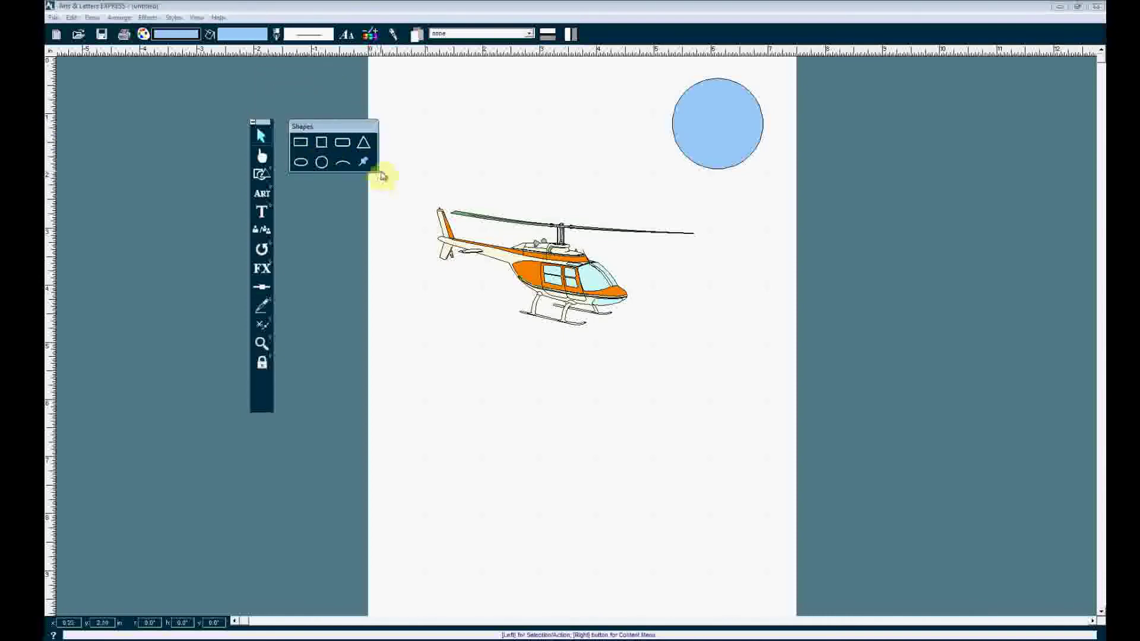
click(364, 163)
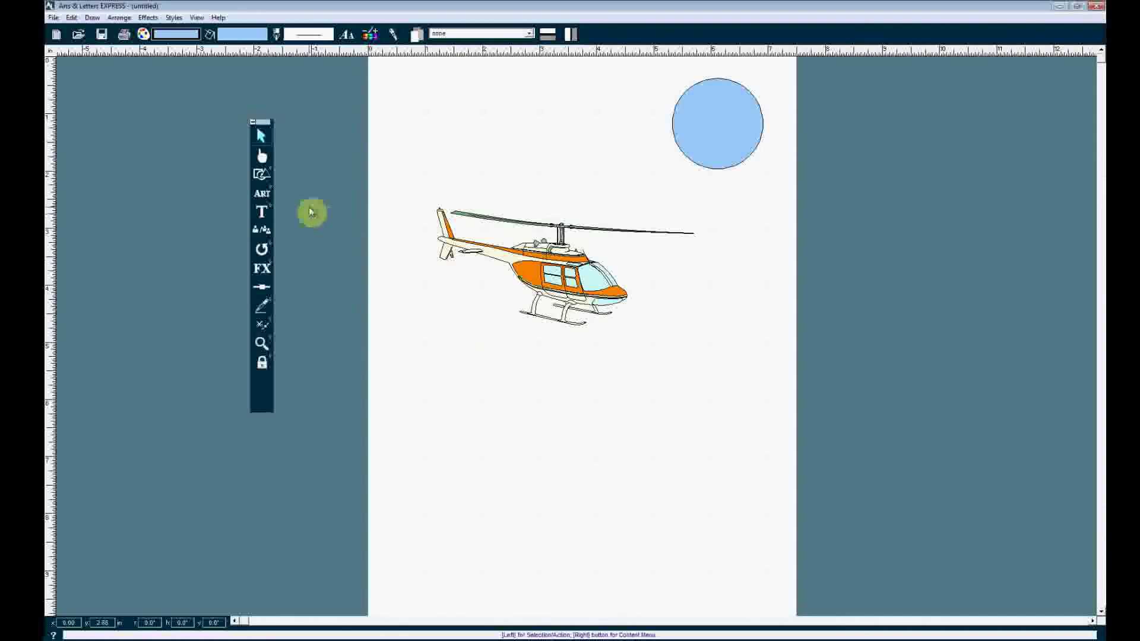
Step: Show the Draw Objects flyout and the Clip Art Manager from the toolbox, and close them without adding anything
click(273, 174)
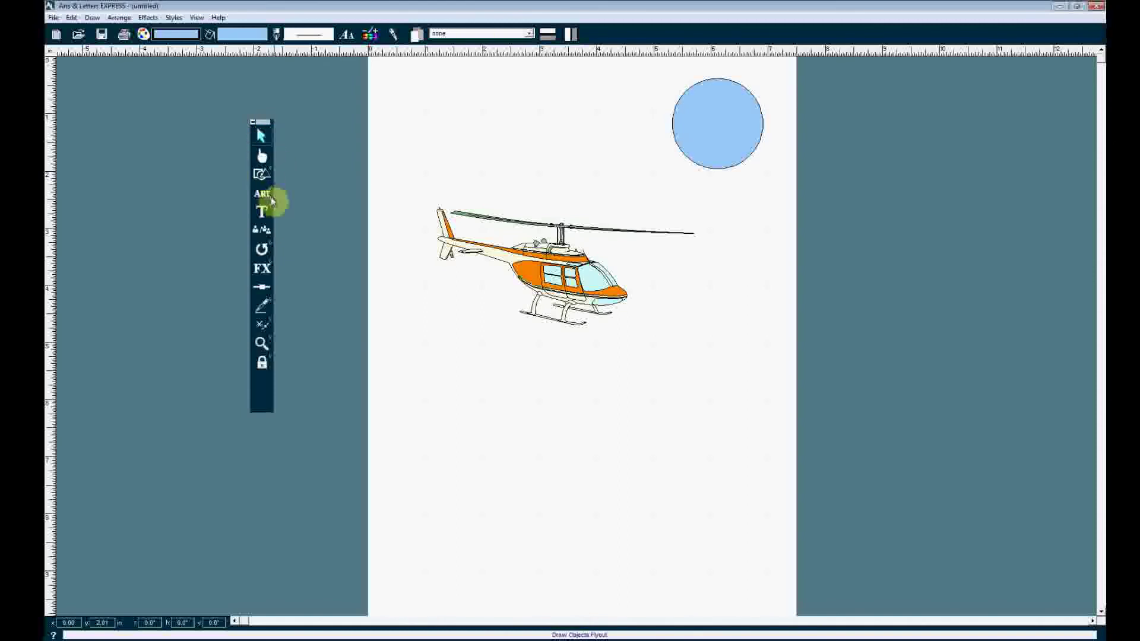
click(263, 193)
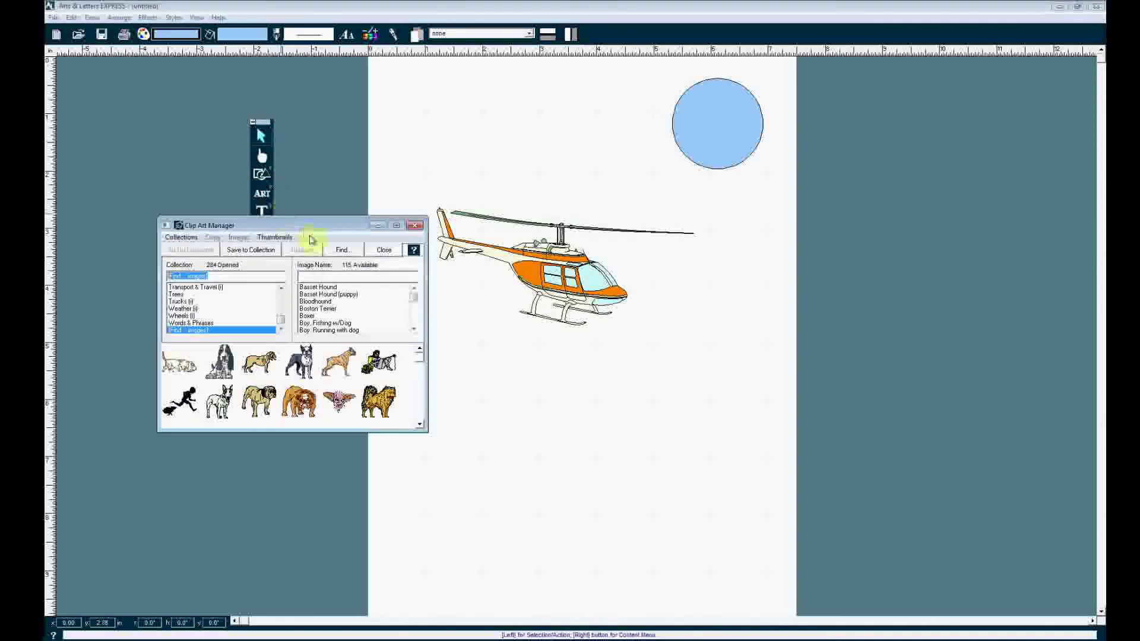
click(384, 250)
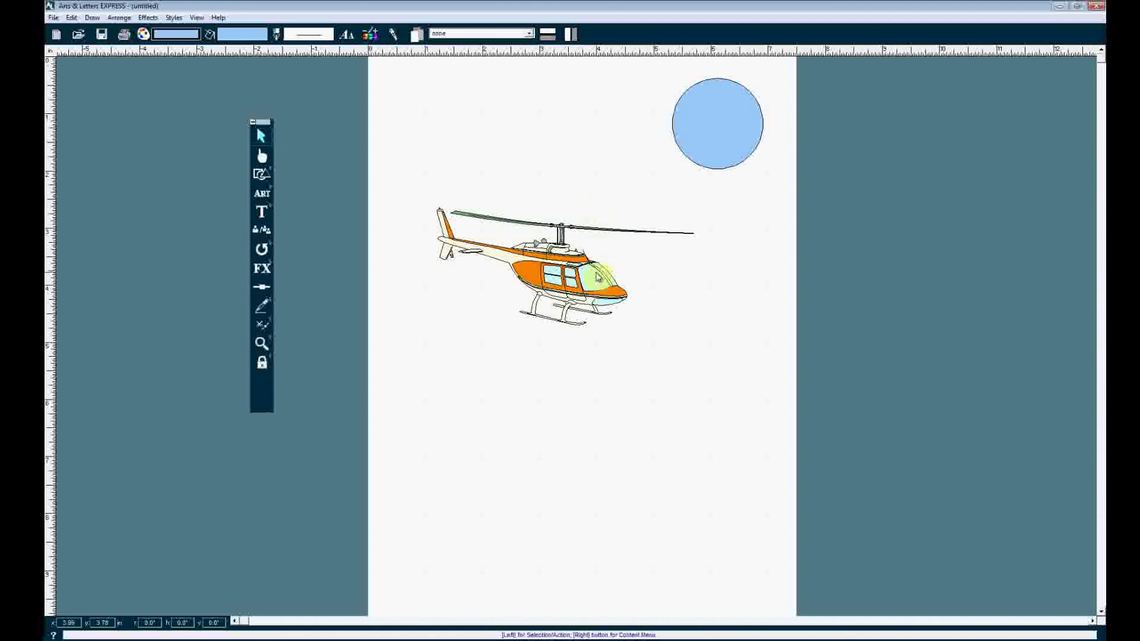
Step: Move the helicopter and the circle each about 0.5 in down the page
drag(569, 267, 554, 298)
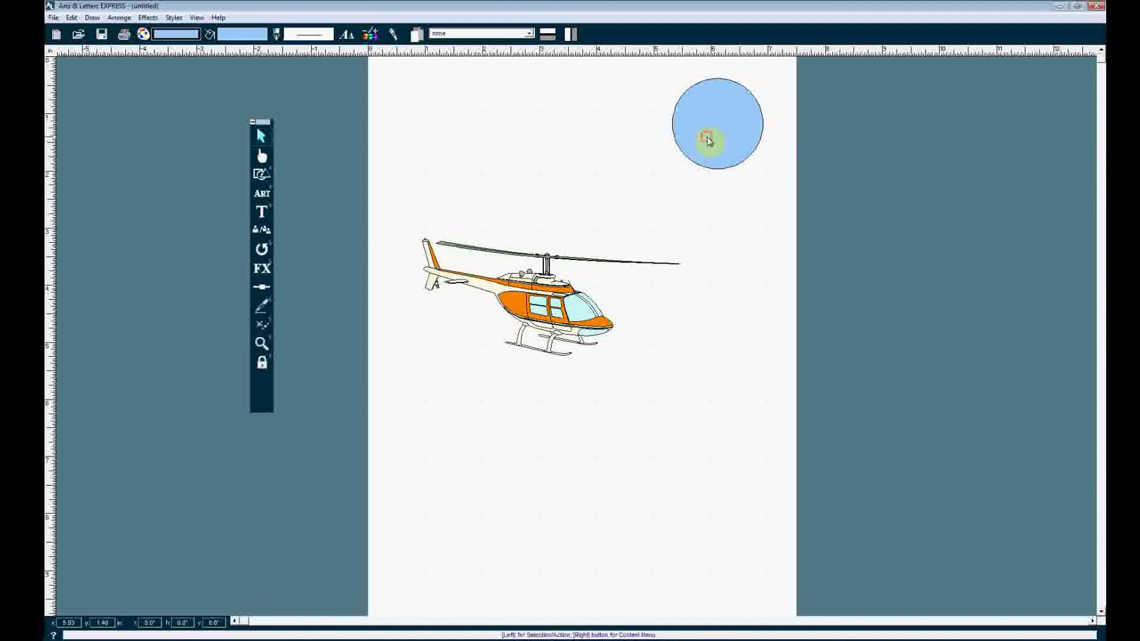
drag(710, 141, 705, 173)
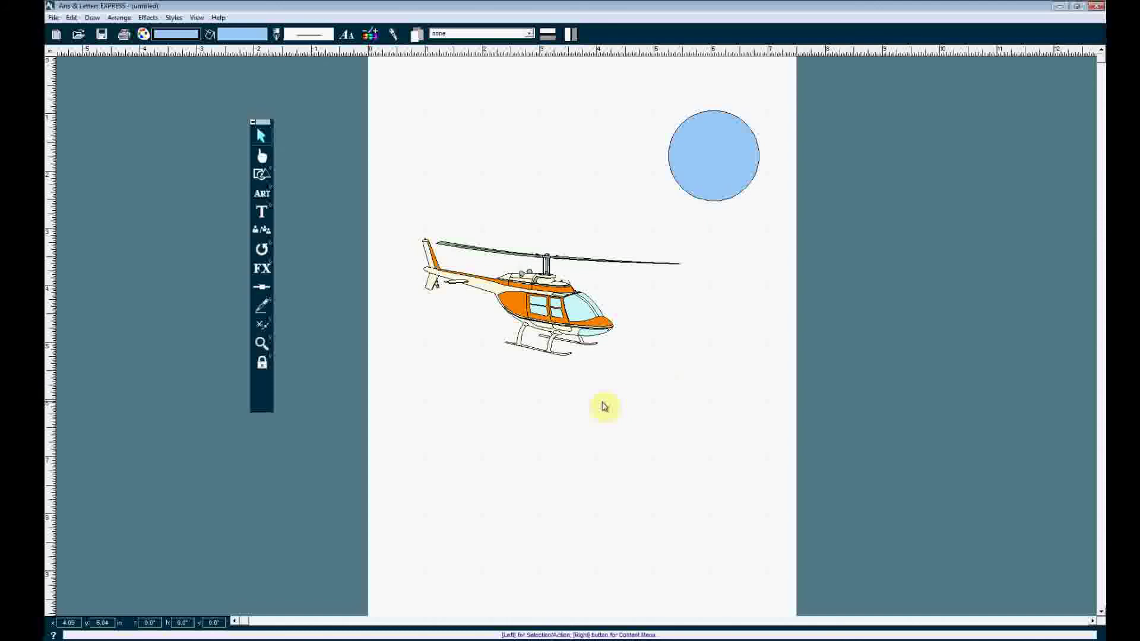